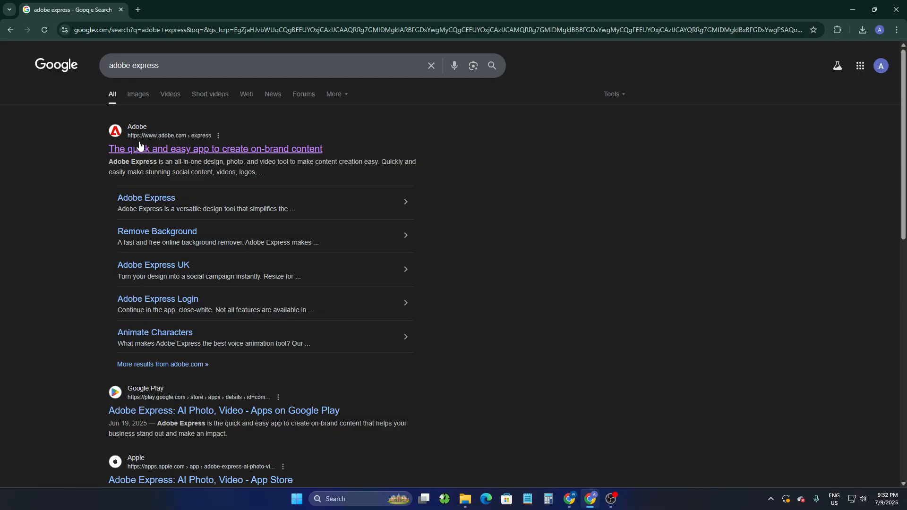
- Open Adobe Express from the Google search results, go to its home page and dismiss the notification request
{"action": "left_click", "coordinate": [174, 150]}
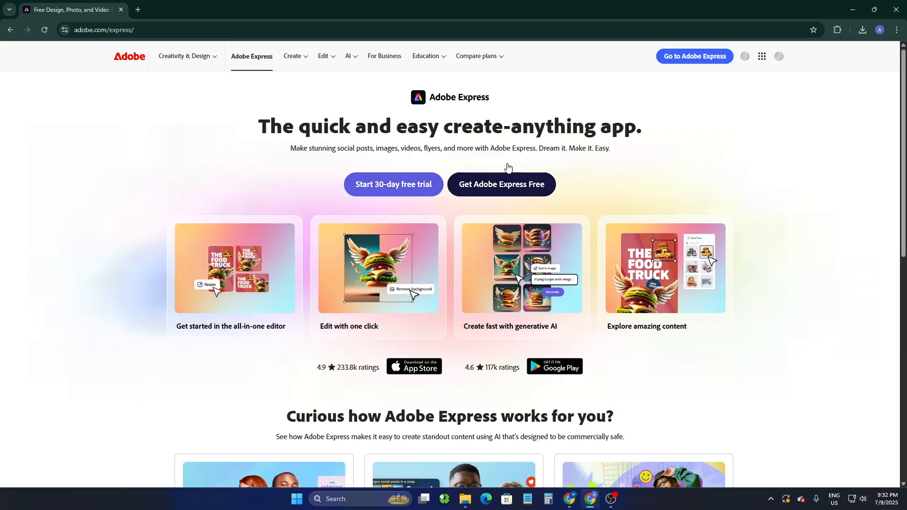
{"action": "left_click", "coordinate": [675, 58]}
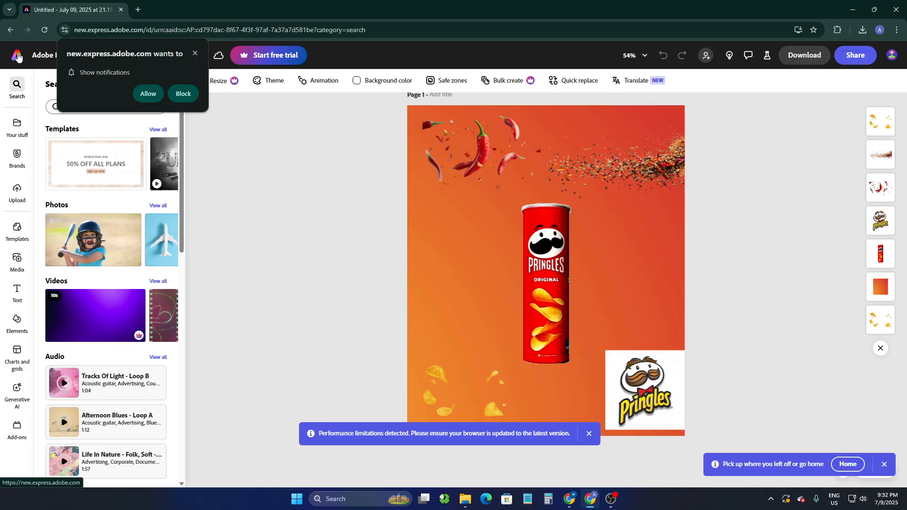
{"action": "left_click", "coordinate": [17, 57]}
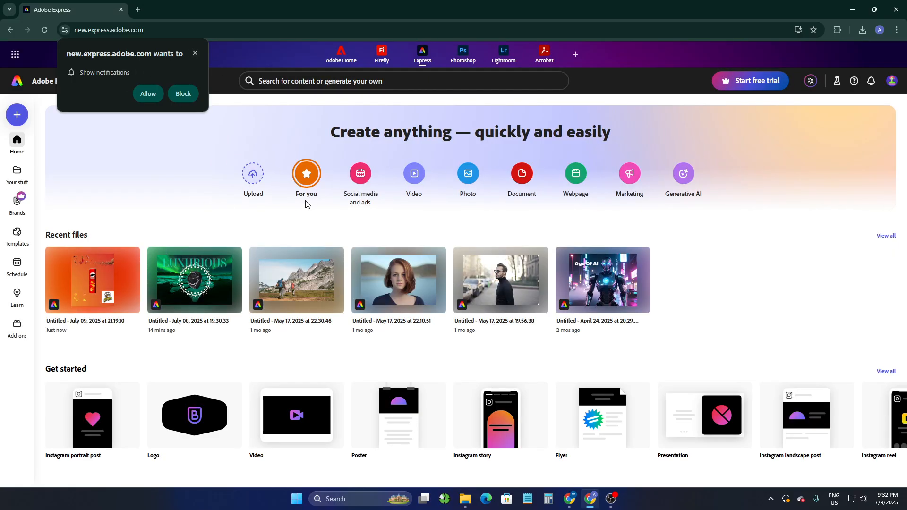
{"action": "left_click", "coordinate": [193, 52]}
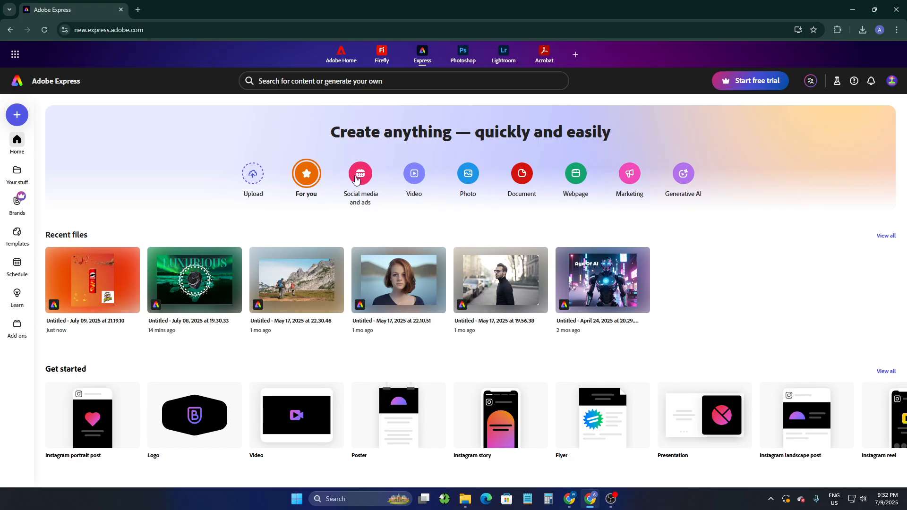
- Create a blank Instagram portrait post from the social media and ads formats
{"action": "left_click", "coordinate": [360, 174]}
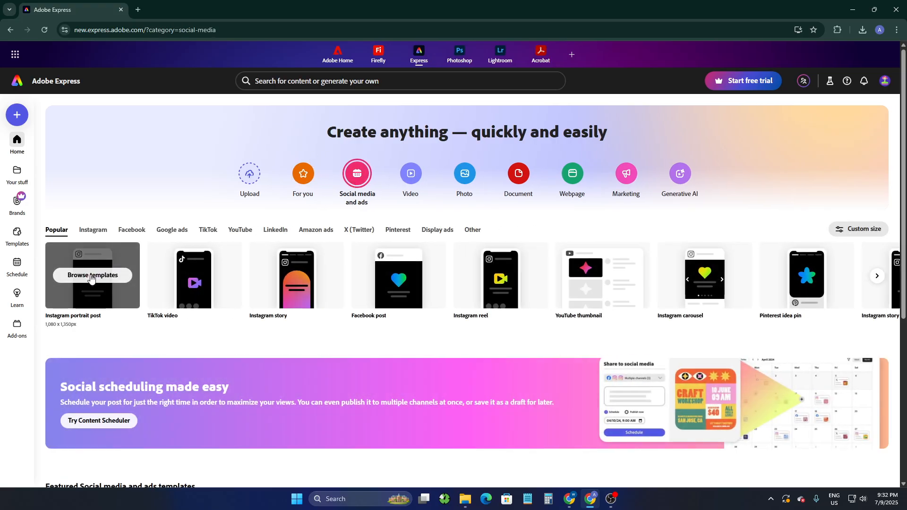
{"action": "right_click", "coordinate": [136, 285]}
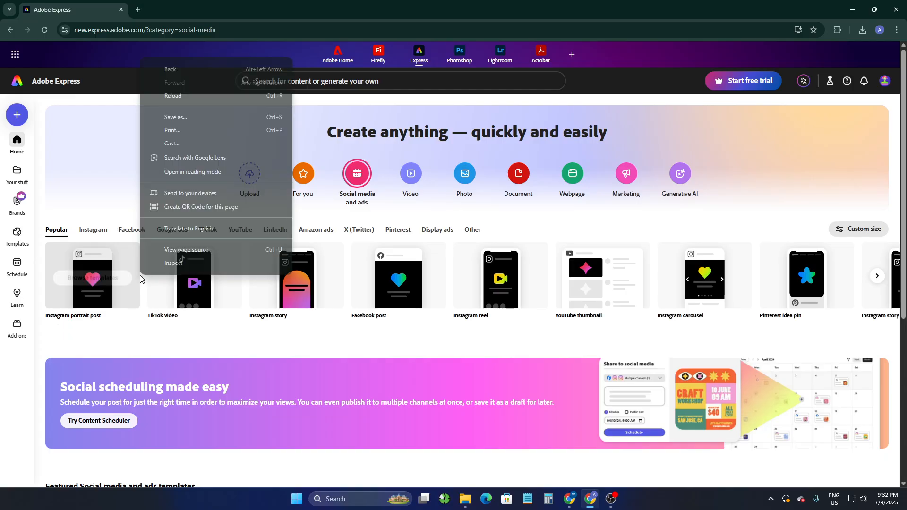
{"action": "left_click", "coordinate": [112, 211]}
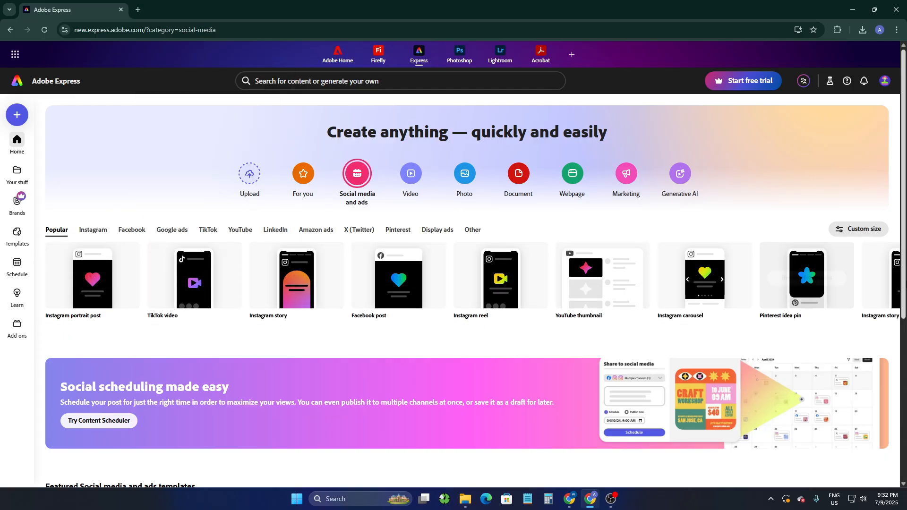
{"action": "left_click", "coordinate": [98, 270]}
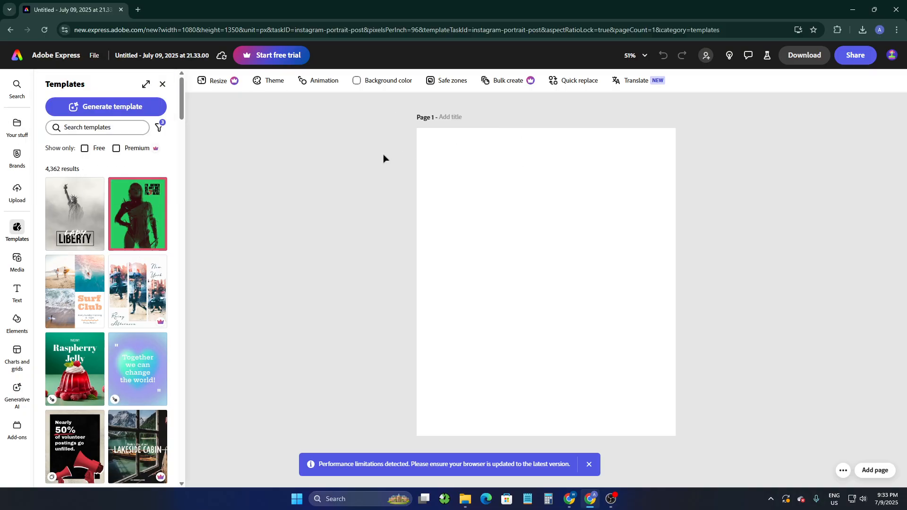
- Upload the Pringles can, chips, orange gradient, Pringles logo (WEBP), chili pepper and spice images from Downloads onto the page
{"action": "left_click", "coordinate": [17, 126]}
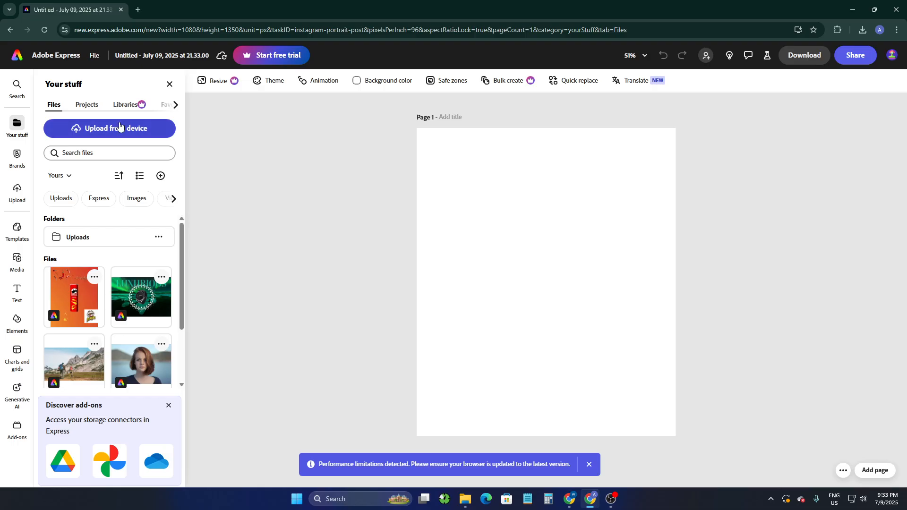
{"action": "left_click", "coordinate": [117, 137]}
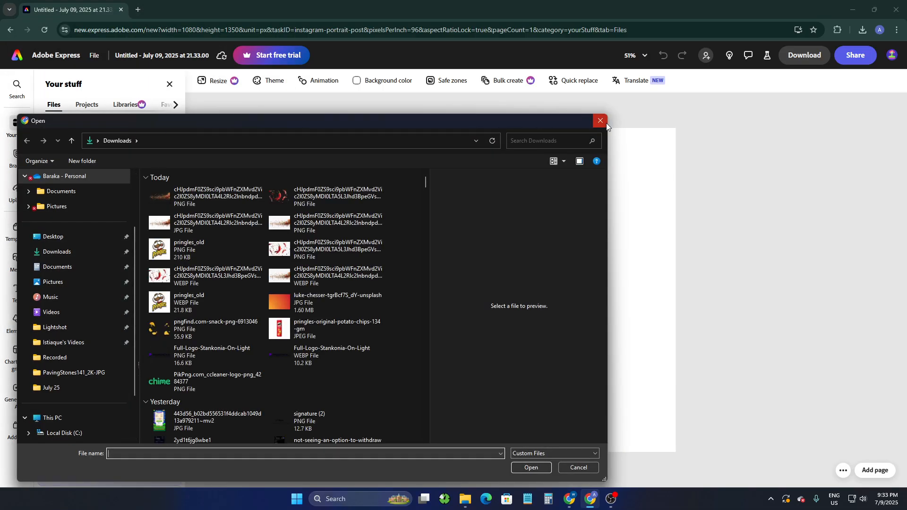
{"action": "left_click", "coordinate": [606, 123]}
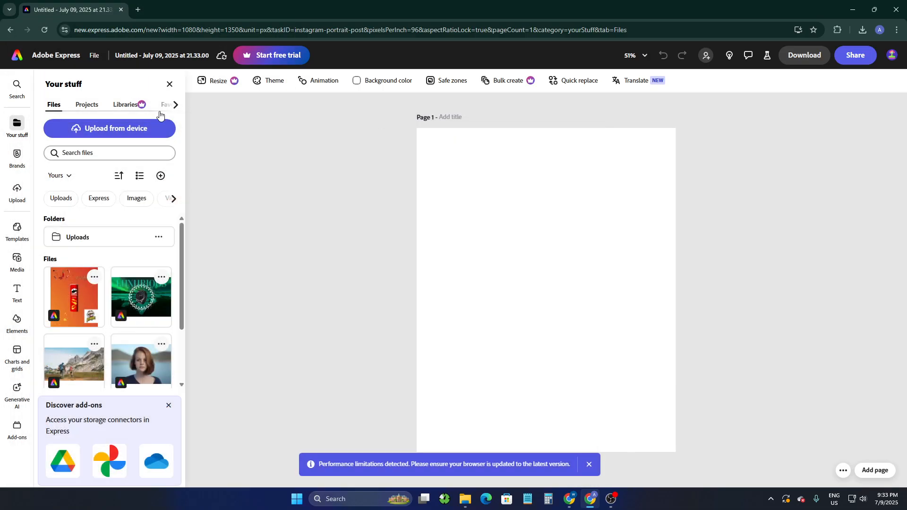
{"action": "left_click", "coordinate": [112, 131]}
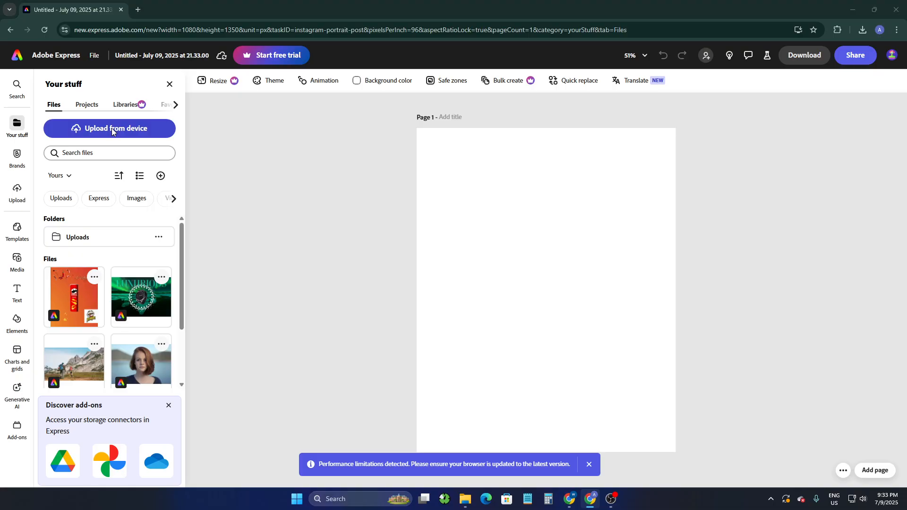
{"action": "left_click", "coordinate": [284, 326]}
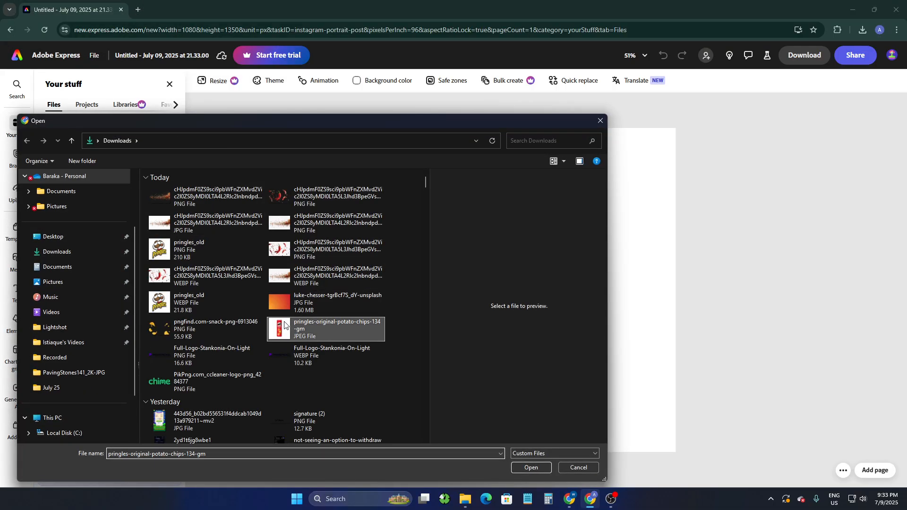
{"action": "left_click", "coordinate": [202, 323], "text": "ctrl"}
{"action": "left_click", "coordinate": [278, 301], "text": "ctrl"}
{"action": "left_click", "coordinate": [214, 296], "text": "ctrl"}
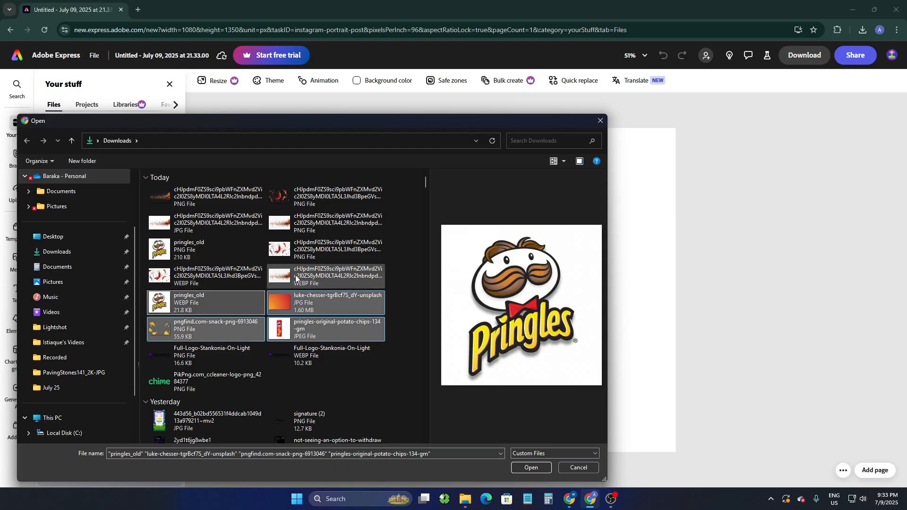
{"action": "left_click", "coordinate": [281, 196], "text": "ctrl"}
{"action": "left_click", "coordinate": [227, 198], "text": "ctrl"}
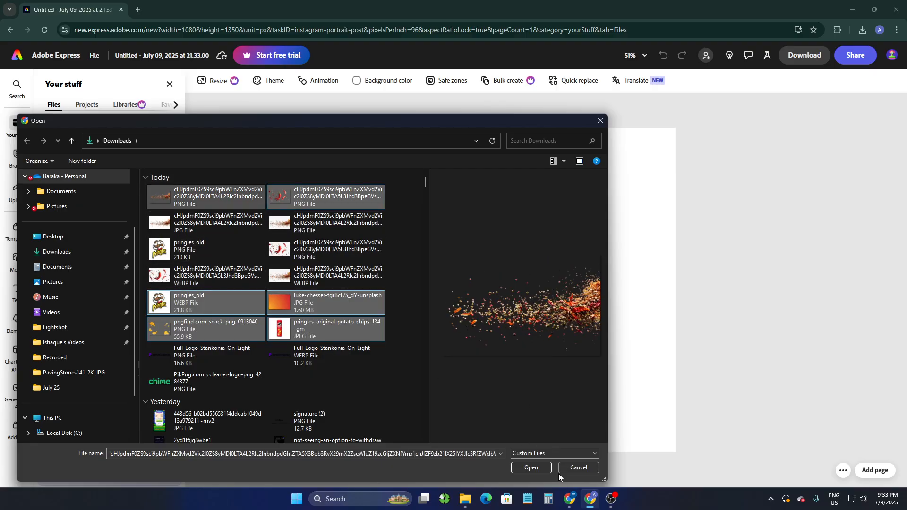
{"action": "left_click", "coordinate": [543, 472]}
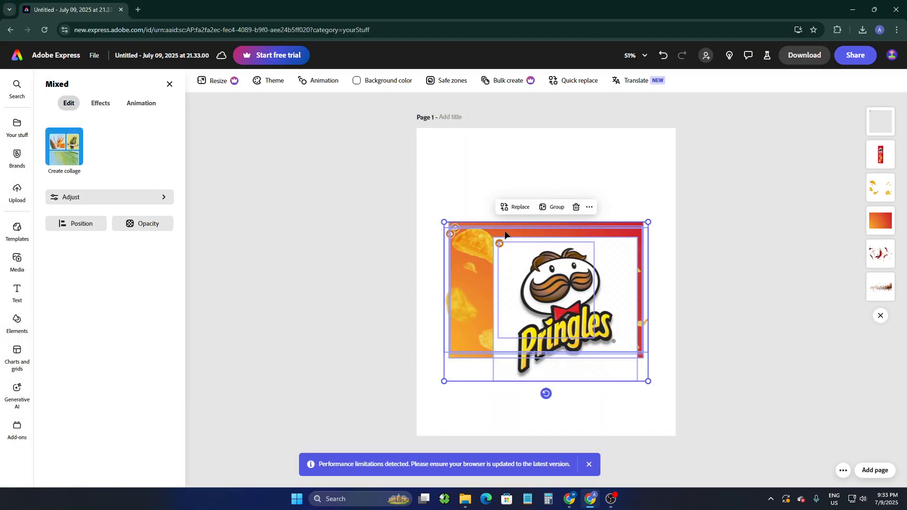
- Deselect the uploaded images and move the Pringles logo slightly up and to the left on the page
{"action": "left_click", "coordinate": [628, 191]}
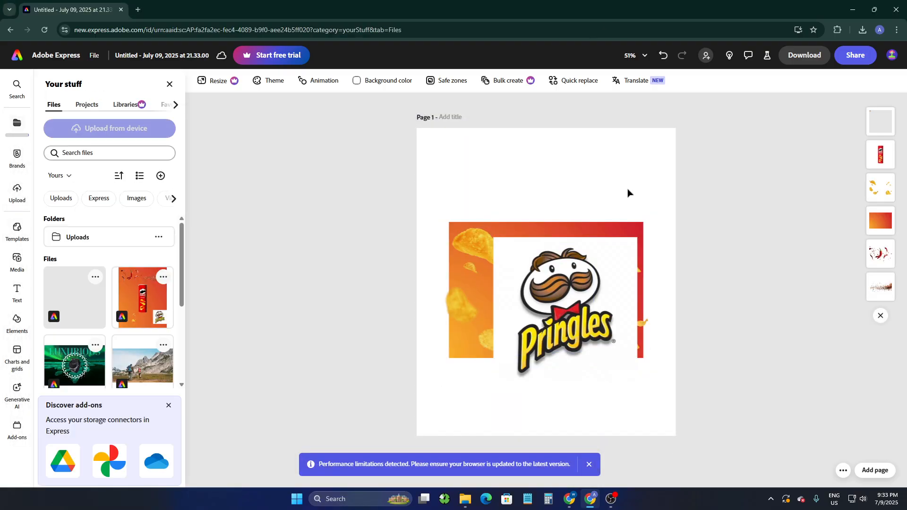
{"action": "right_click", "coordinate": [629, 191]}
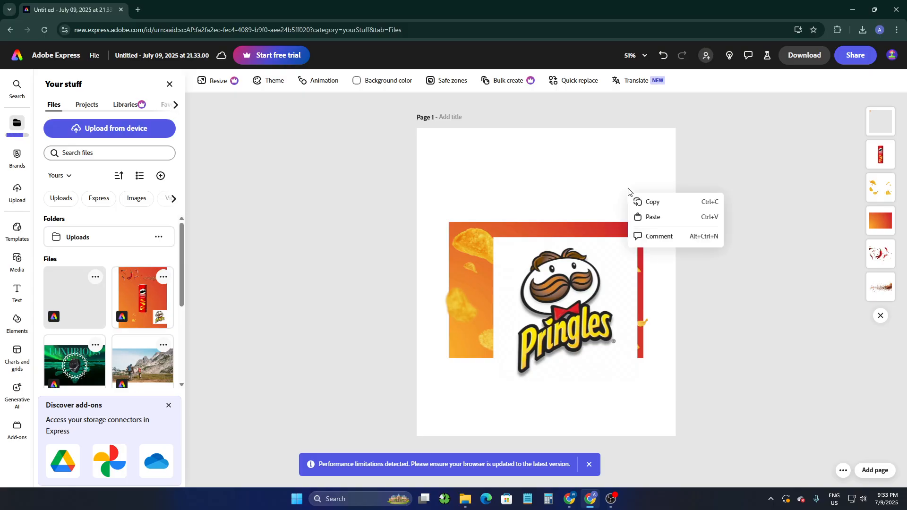
{"action": "left_click", "coordinate": [563, 277]}
{"action": "left_click_drag", "start_coordinate": [562, 264], "coordinate": [531, 243]}
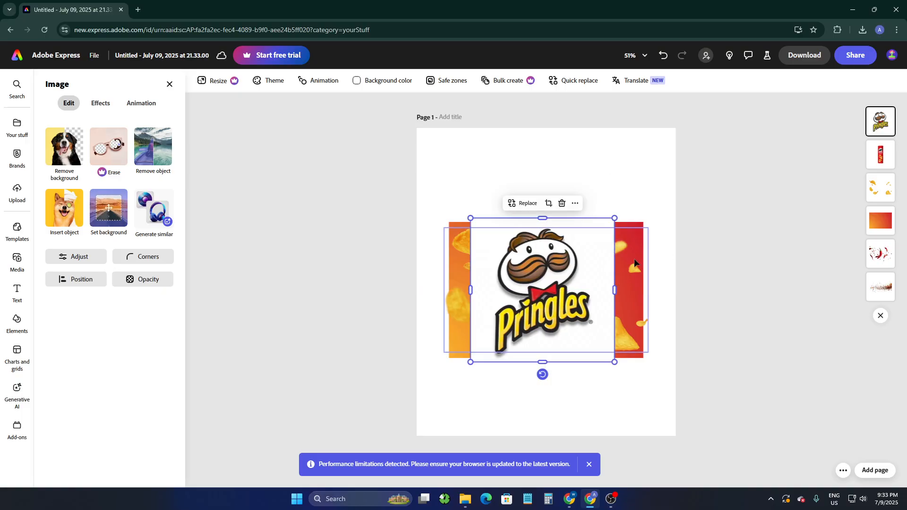
{"action": "left_click", "coordinate": [637, 224]}
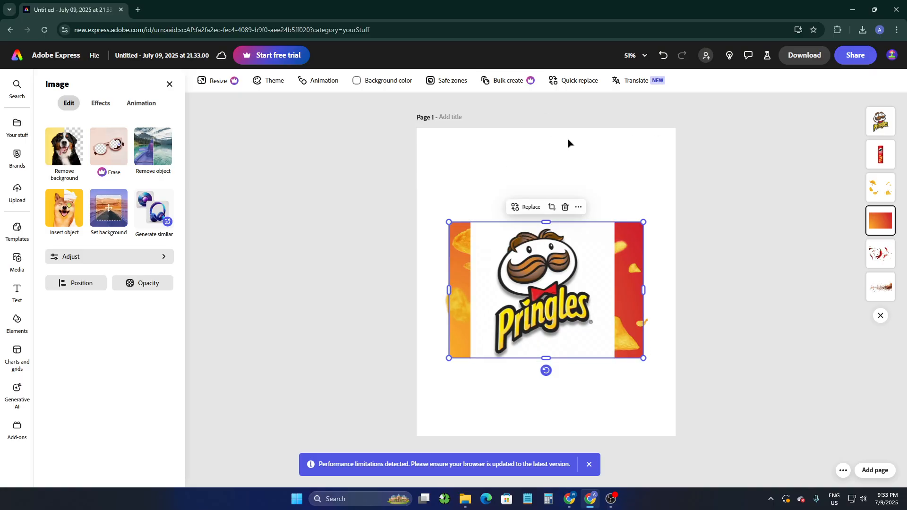
{"action": "left_click", "coordinate": [17, 125]}
{"action": "scroll", "coordinate": [146, 291], "scroll_direction": "down", "scroll_amount": 1}
{"action": "scroll", "coordinate": [147, 291], "scroll_direction": "up", "scroll_amount": 1}
{"action": "left_click", "coordinate": [372, 217]}
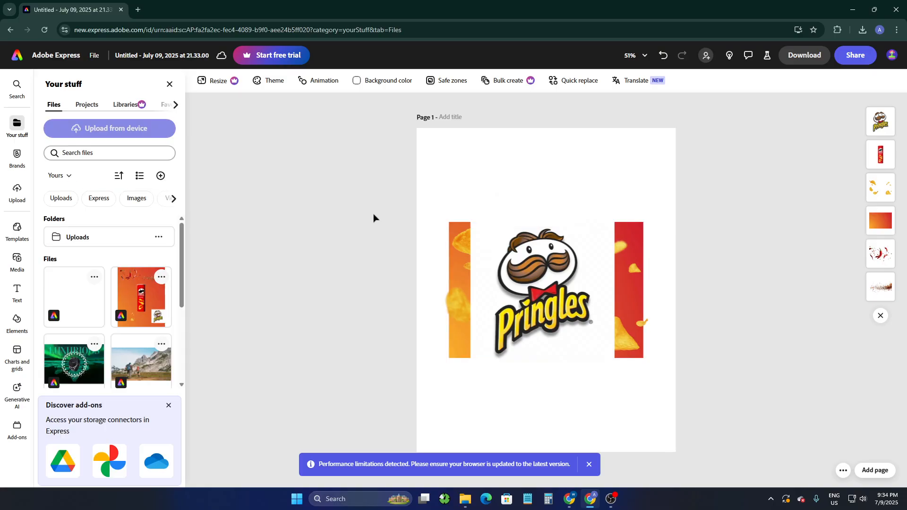
- Enlarge the orange gradient image beyond the page's width and stretch it vertically as a background, starting from the page's top edge
{"action": "left_click", "coordinate": [888, 219]}
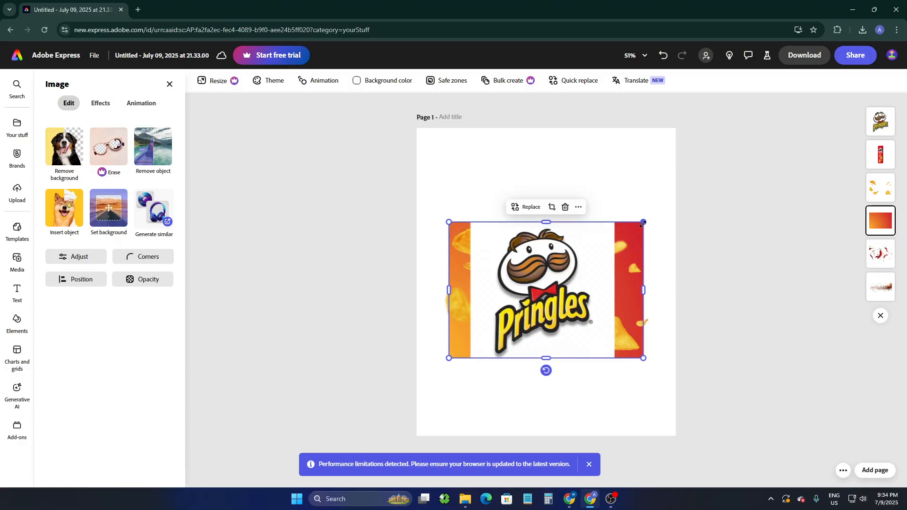
{"action": "left_click_drag", "start_coordinate": [643, 221], "coordinate": [599, 201]}
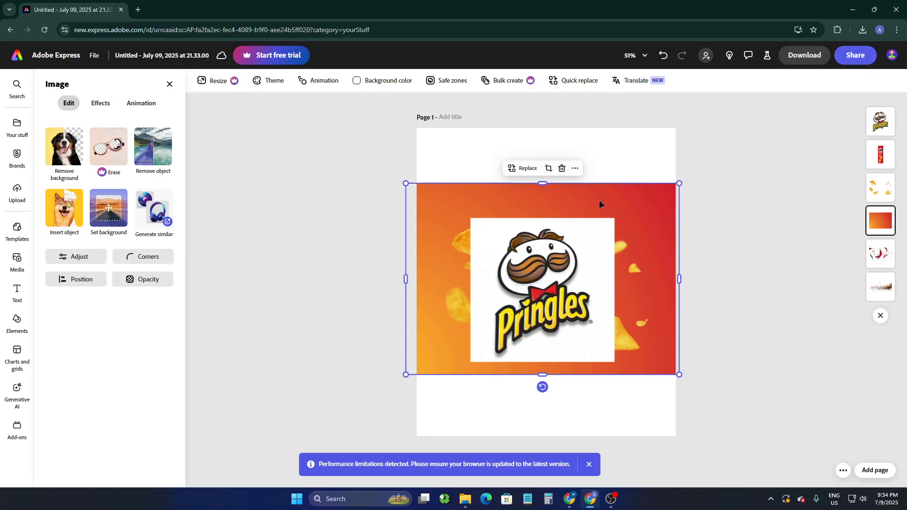
{"action": "left_click_drag", "start_coordinate": [544, 184], "coordinate": [543, 125]}
{"action": "left_click_drag", "start_coordinate": [543, 374], "coordinate": [590, 410]}
{"action": "left_click", "coordinate": [733, 336]}
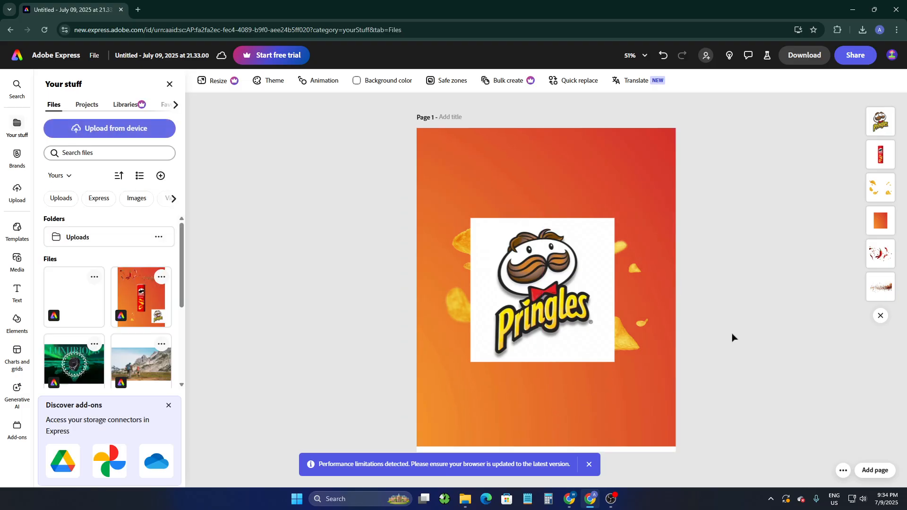
- Dismiss the performance notice and adjust the gradient background so it covers the whole page down to the bottom edge
{"action": "left_click", "coordinate": [538, 447]}
{"action": "left_click", "coordinate": [589, 465]}
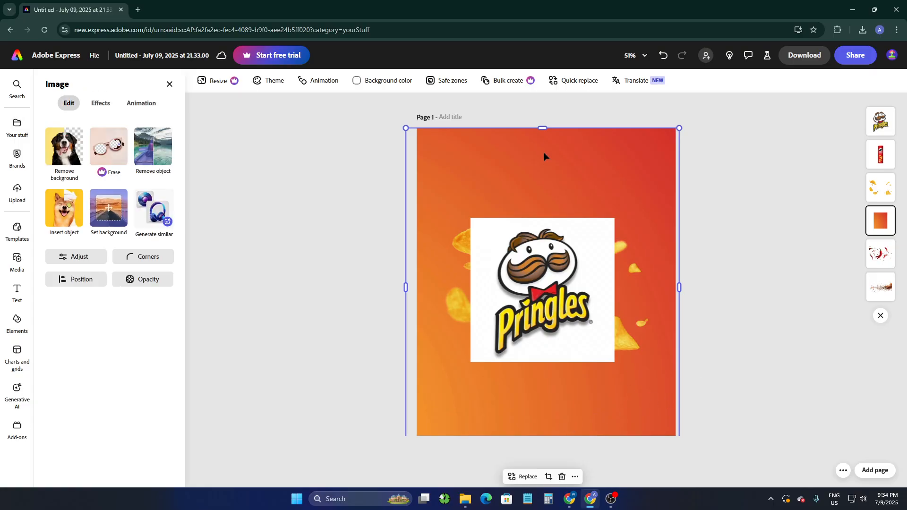
{"action": "left_click", "coordinate": [721, 330]}
{"action": "left_click", "coordinate": [584, 416]}
{"action": "left_click_drag", "start_coordinate": [572, 174], "coordinate": [625, 189]}
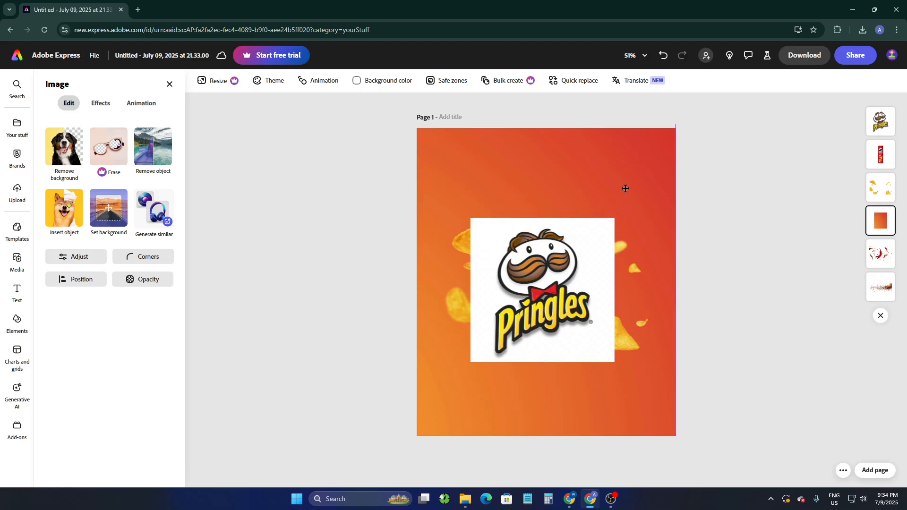
{"action": "left_click", "coordinate": [745, 203]}
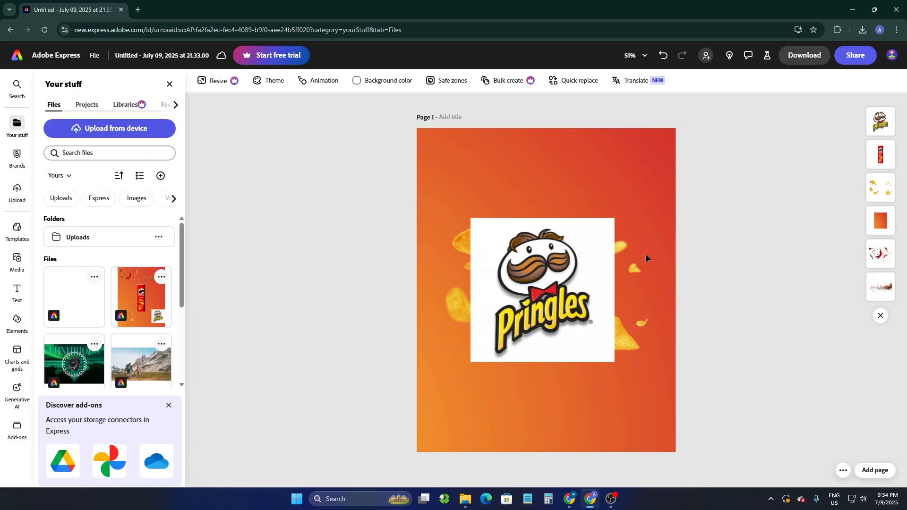
- Shrink the Pringles logo and place it in the page's upper-right corner
{"action": "left_click", "coordinate": [474, 229]}
{"action": "left_click_drag", "start_coordinate": [474, 229], "coordinate": [631, 146]}
- Place the Pringles can image near the page's centre and the reduced chips image in the page's upper-left corner
{"action": "left_click", "coordinate": [482, 273]}
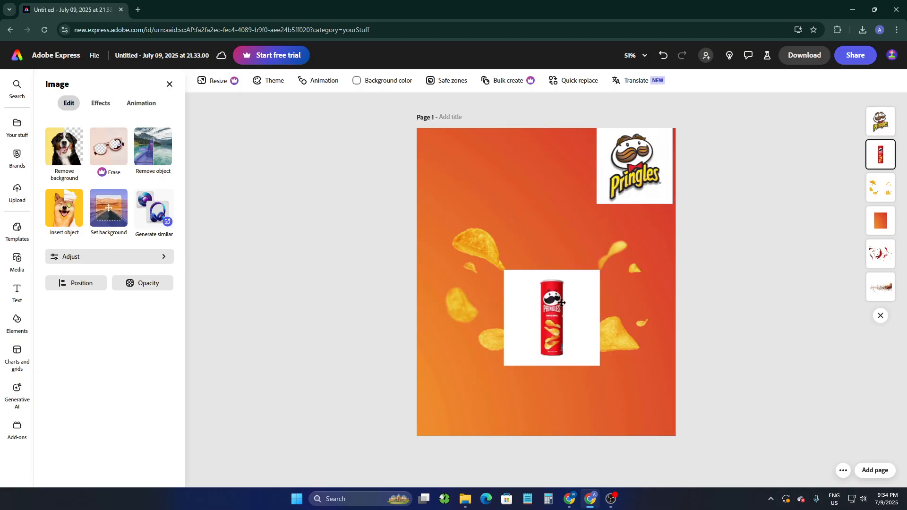
{"action": "left_click_drag", "start_coordinate": [479, 268], "coordinate": [447, 184]}
{"action": "left_click_drag", "start_coordinate": [411, 144], "coordinate": [445, 150]}
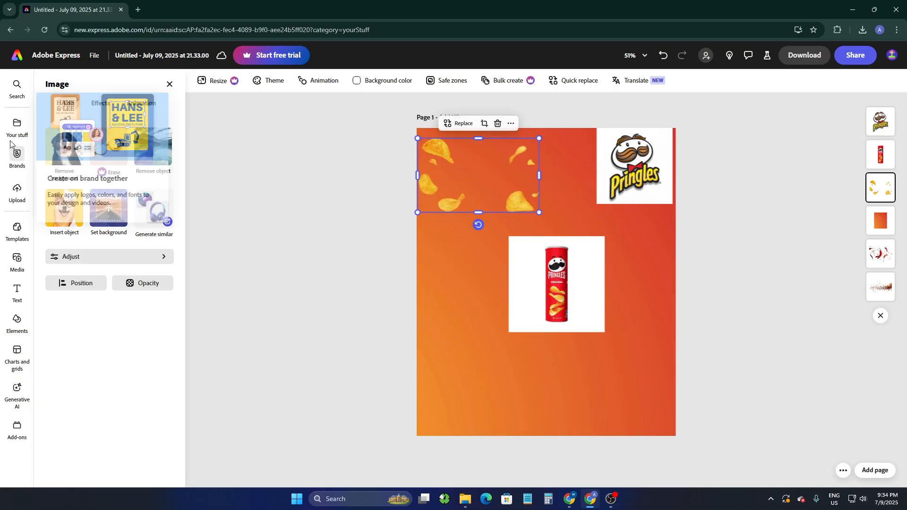
- Upload the transparent spice and chili pepper PNG images from Downloads again
{"action": "left_click", "coordinate": [19, 128]}
{"action": "left_click", "coordinate": [122, 133]}
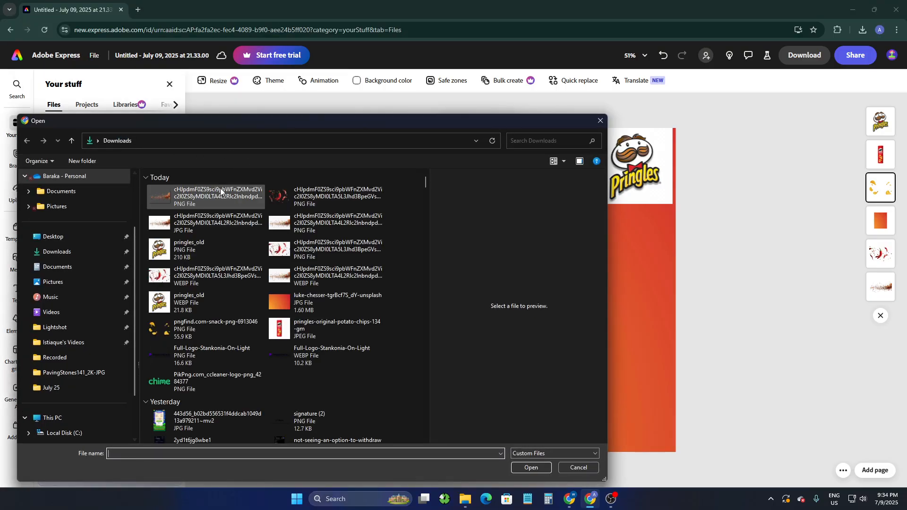
{"action": "left_click", "coordinate": [213, 192]}
{"action": "left_click", "coordinate": [278, 202], "text": "ctrl"}
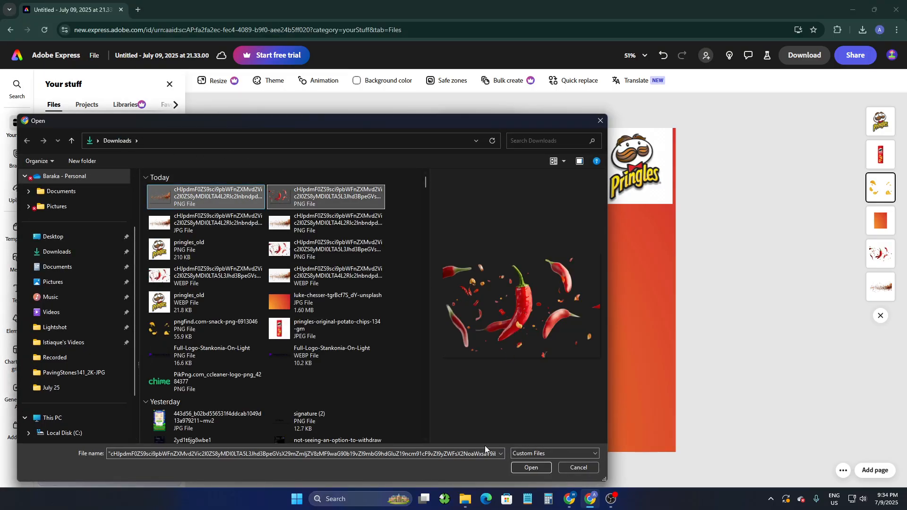
{"action": "left_click", "coordinate": [527, 469]}
- Shrink the newly added chili pepper image and place it in the page's lower-left corner
{"action": "left_click_drag", "start_coordinate": [528, 302], "coordinate": [553, 361]}
{"action": "left_click", "coordinate": [544, 339]}
{"action": "left_click_drag", "start_coordinate": [470, 284], "coordinate": [542, 332]}
{"action": "left_click_drag", "start_coordinate": [598, 361], "coordinate": [486, 383]}
- Shrink the newly added spice image, place it in the page's lower-right corner and enlarge it slightly there
{"action": "left_click", "coordinate": [533, 310]}
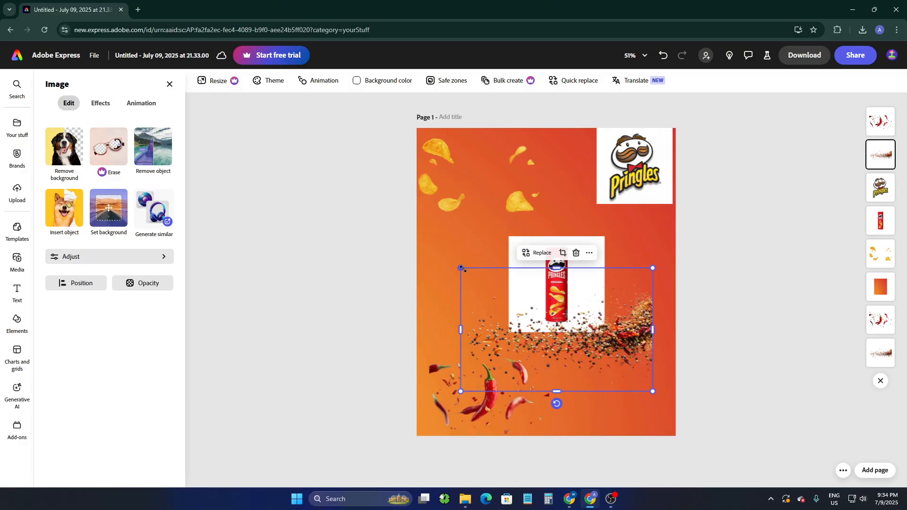
{"action": "left_click_drag", "start_coordinate": [462, 269], "coordinate": [588, 349]}
{"action": "left_click_drag", "start_coordinate": [633, 366], "coordinate": [640, 394]}
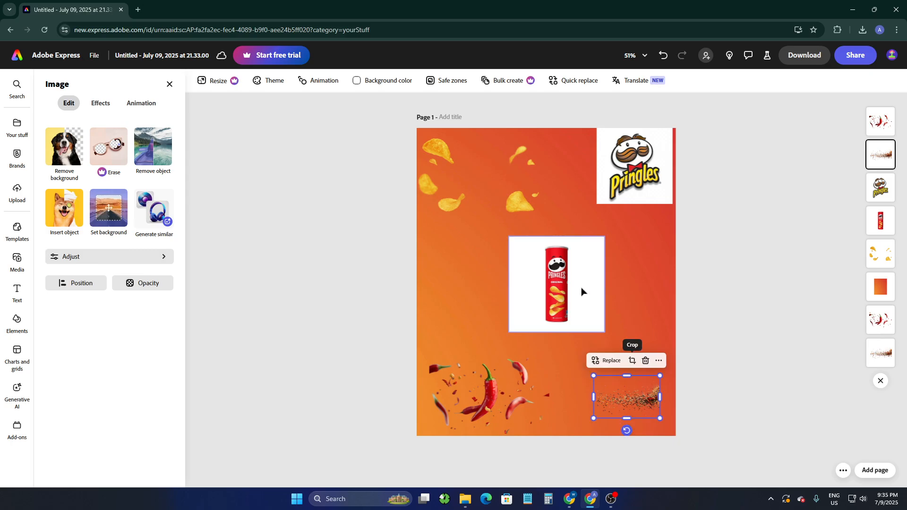
{"action": "left_click", "coordinate": [581, 291]}
{"action": "left_click", "coordinate": [610, 392]}
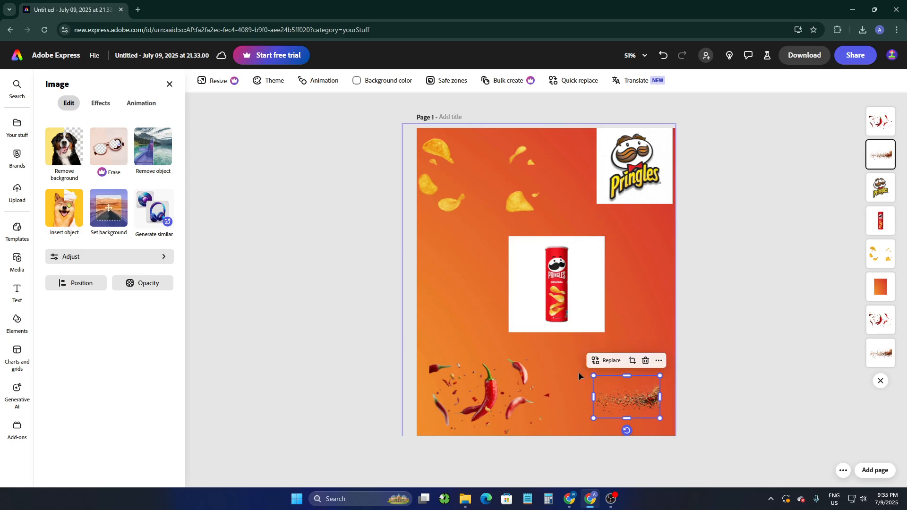
{"action": "left_click_drag", "start_coordinate": [593, 375], "coordinate": [573, 363]}
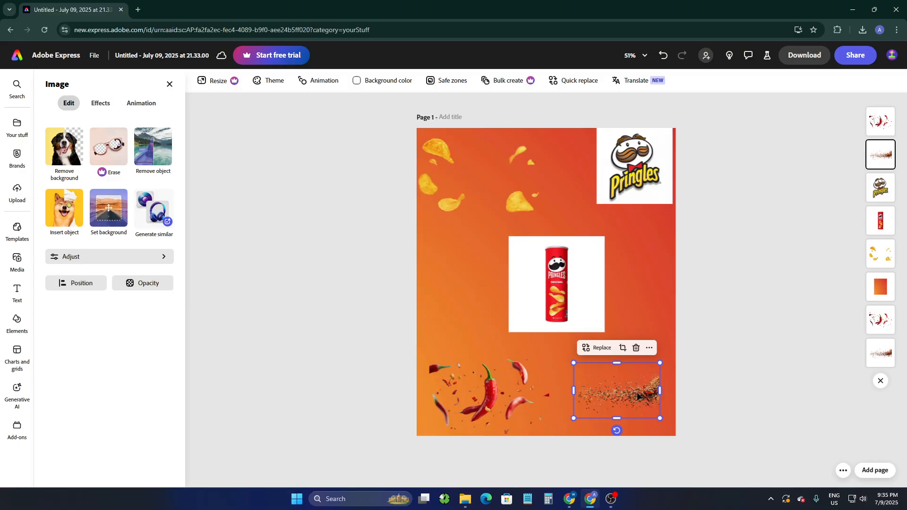
- Move the spice image further into the page's lower-right corner, then shift the Pringles can image up slightly and remove its background
{"action": "left_click_drag", "start_coordinate": [638, 396], "coordinate": [651, 406]}
{"action": "left_click", "coordinate": [539, 274]}
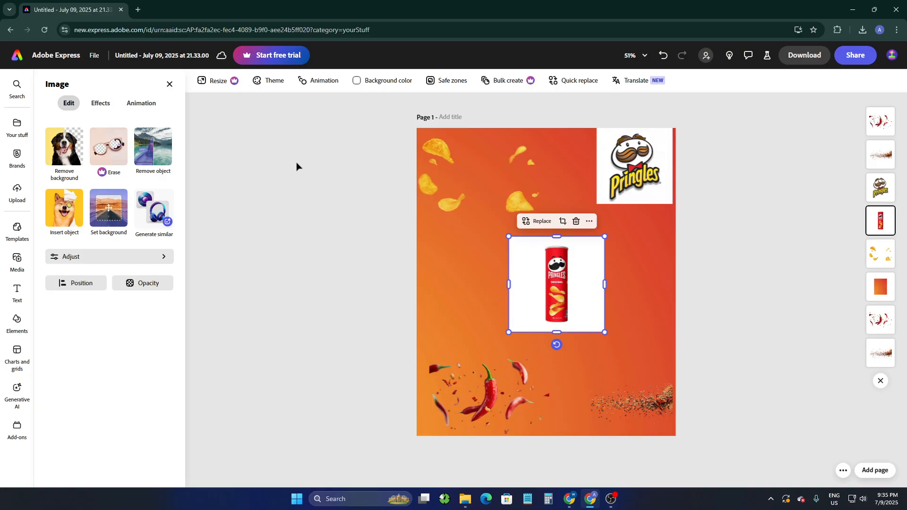
{"action": "left_click_drag", "start_coordinate": [564, 281], "coordinate": [562, 271]}
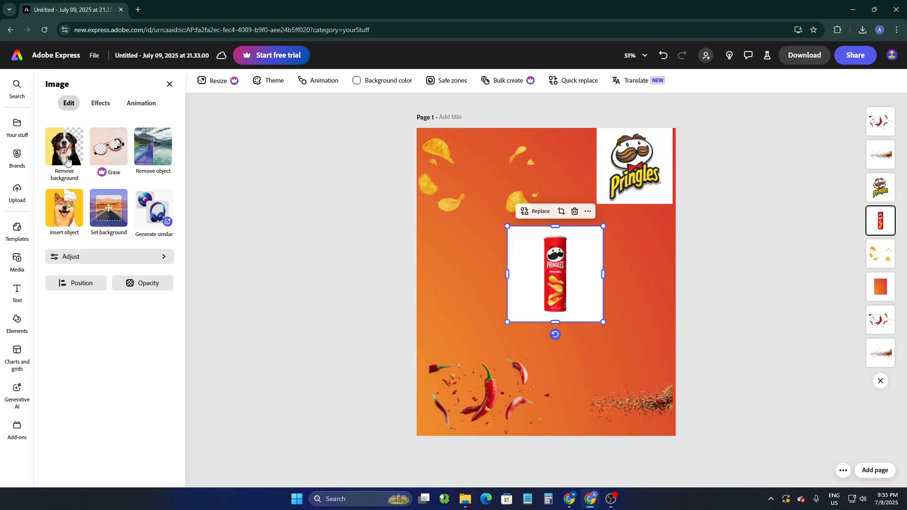
{"action": "left_click", "coordinate": [72, 150]}
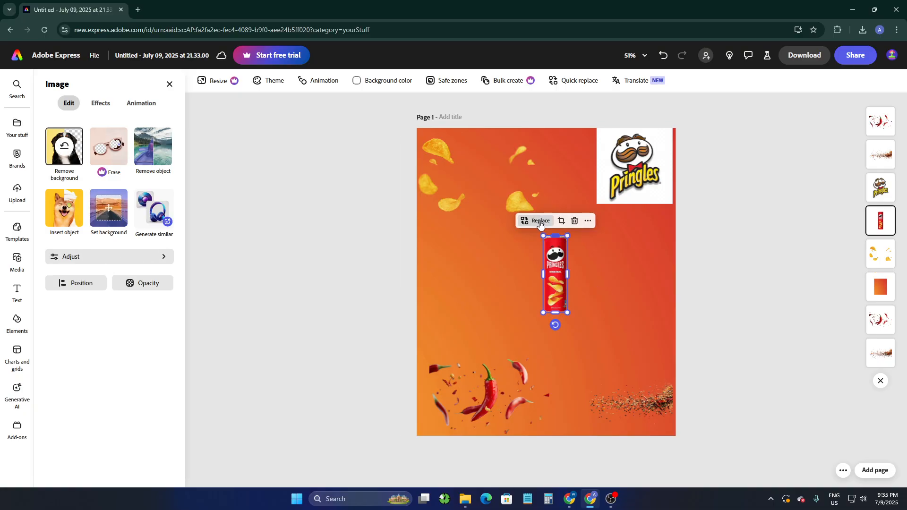
- Enlarge the cut-out Pringles can to roughly twice its size and place it near the page's centre
{"action": "left_click_drag", "start_coordinate": [543, 235], "coordinate": [474, 197]}
{"action": "left_click_drag", "start_coordinate": [543, 218], "coordinate": [550, 254]}
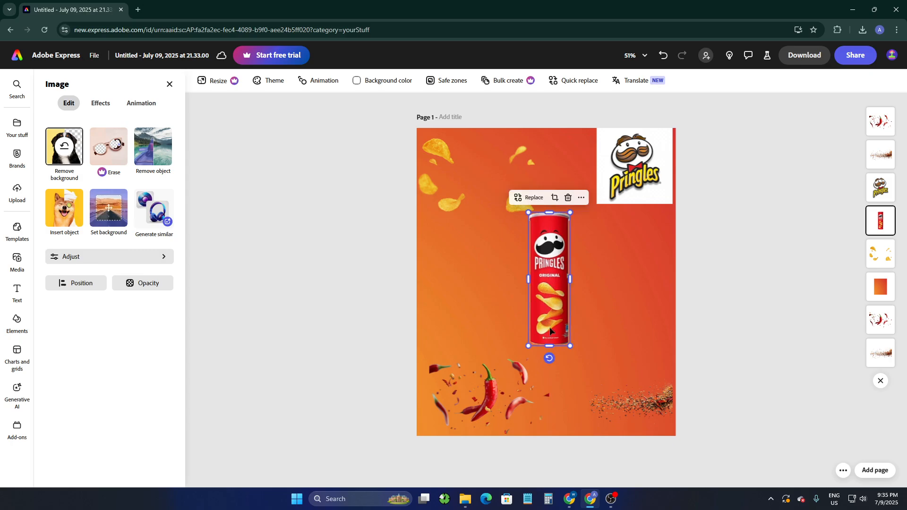
{"action": "left_click_drag", "start_coordinate": [529, 346], "coordinate": [523, 353]}
{"action": "left_click", "coordinate": [589, 299]}
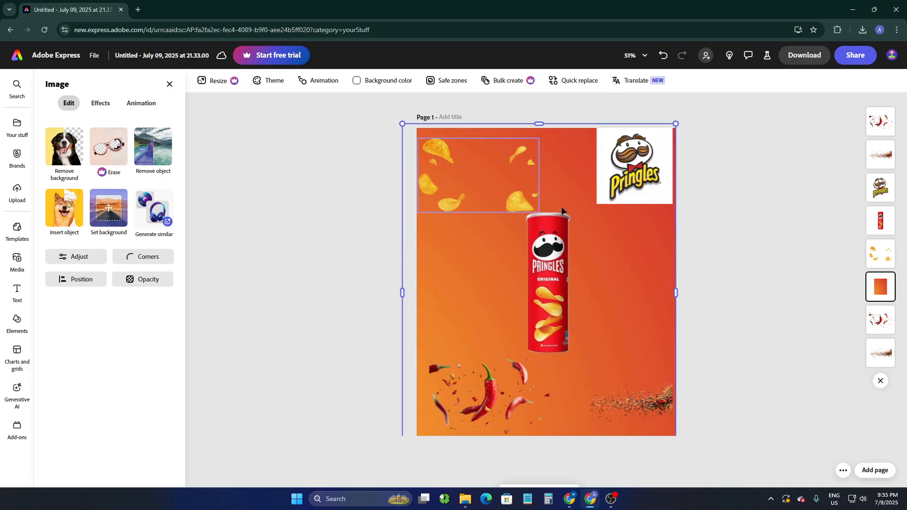
{"action": "left_click", "coordinate": [551, 263]}
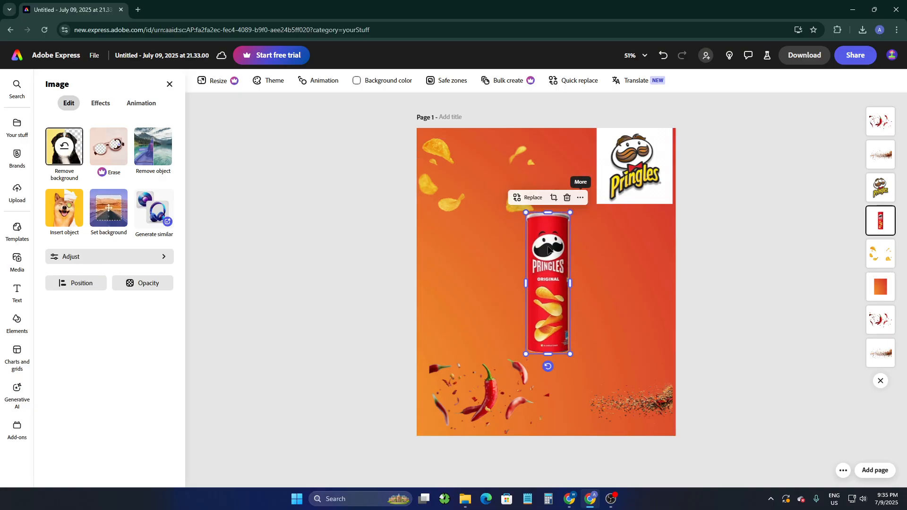
{"action": "left_click_drag", "start_coordinate": [525, 214], "coordinate": [523, 207]}
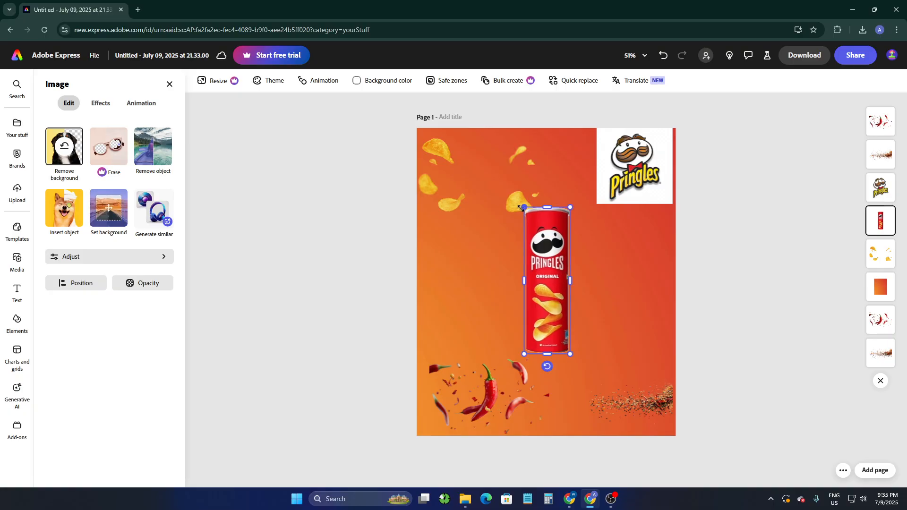
- Reposition the can at the page's centre and enlarge it to span from the chips image down to the chili peppers
{"action": "left_click_drag", "start_coordinate": [543, 264], "coordinate": [543, 227]}
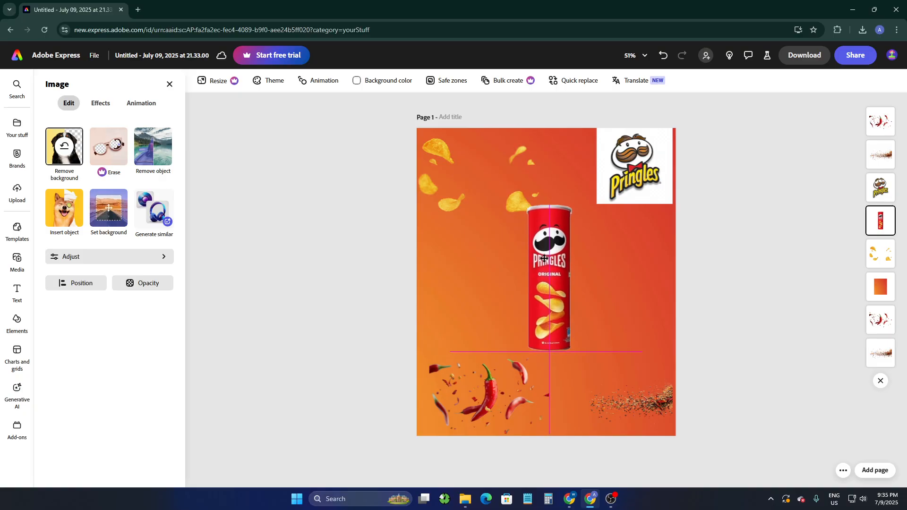
{"action": "mouse_move", "coordinate": [542, 259]}
{"action": "left_mouse_down"}
{"action": "mouse_move", "coordinate": [541, 206]}
{"action": "mouse_move", "coordinate": [540, 270]}
{"action": "left_mouse_up"}
{"action": "left_click", "coordinate": [619, 257]}
{"action": "left_click", "coordinate": [553, 279]}
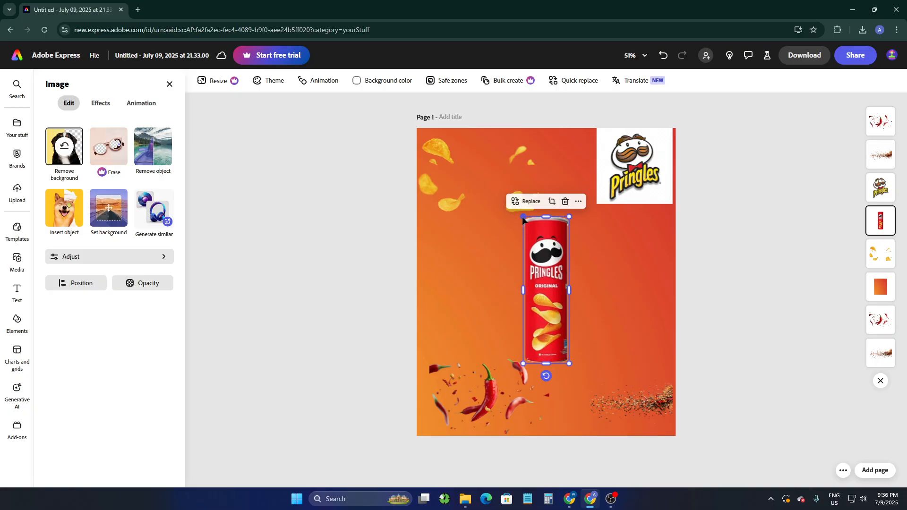
{"action": "left_click_drag", "start_coordinate": [522, 220], "coordinate": [509, 204]}
{"action": "left_click_drag", "start_coordinate": [539, 245], "coordinate": [543, 259]}
{"action": "left_click_drag", "start_coordinate": [518, 201], "coordinate": [519, 205]}
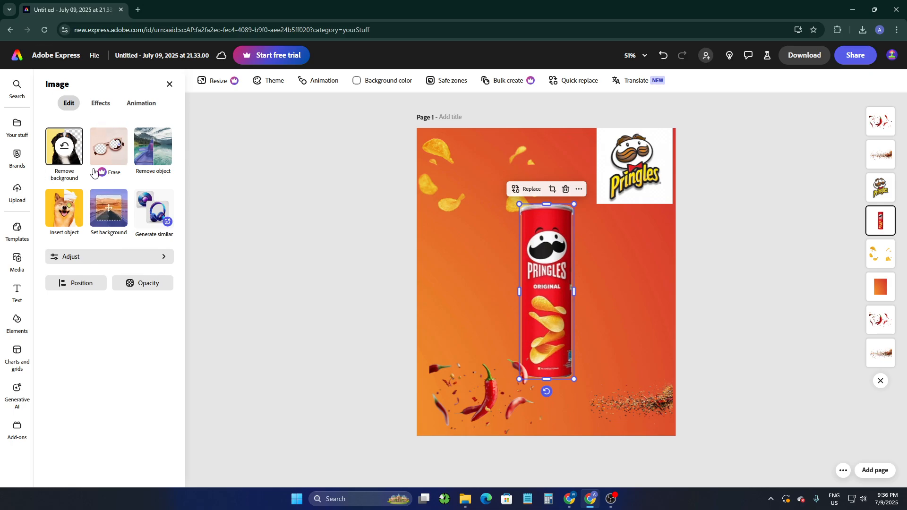
- Adjust the can's light settings to contrast 34, brightness -31, highlights 8 and shadows -65
{"action": "left_click", "coordinate": [78, 259]}
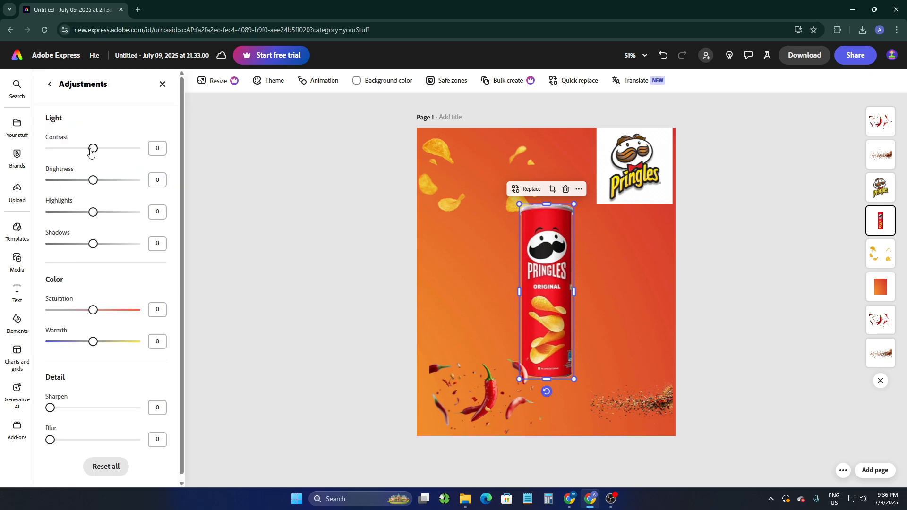
{"action": "mouse_move", "coordinate": [91, 150]}
{"action": "left_mouse_down"}
{"action": "mouse_move", "coordinate": [120, 149]}
{"action": "mouse_move", "coordinate": [97, 150]}
{"action": "mouse_move", "coordinate": [108, 150]}
{"action": "left_mouse_up"}
{"action": "mouse_move", "coordinate": [93, 180]}
{"action": "left_mouse_down"}
{"action": "mouse_move", "coordinate": [106, 181]}
{"action": "mouse_move", "coordinate": [78, 184]}
{"action": "left_mouse_up"}
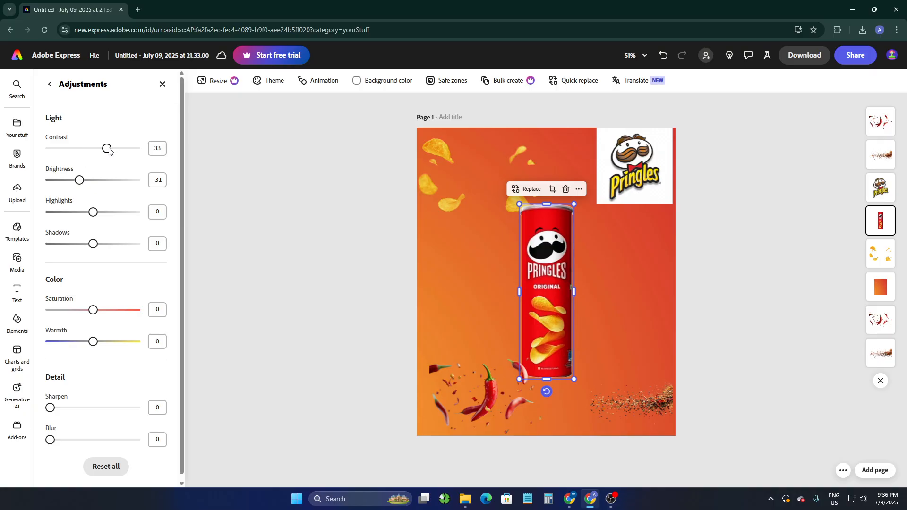
{"action": "mouse_move", "coordinate": [93, 214]}
{"action": "left_mouse_down"}
{"action": "mouse_move", "coordinate": [82, 212]}
{"action": "mouse_move", "coordinate": [118, 211]}
{"action": "mouse_move", "coordinate": [65, 197]}
{"action": "mouse_move", "coordinate": [113, 202]}
{"action": "mouse_move", "coordinate": [90, 200]}
{"action": "left_mouse_up"}
{"action": "left_click_drag", "start_coordinate": [94, 243], "coordinate": [67, 245]}
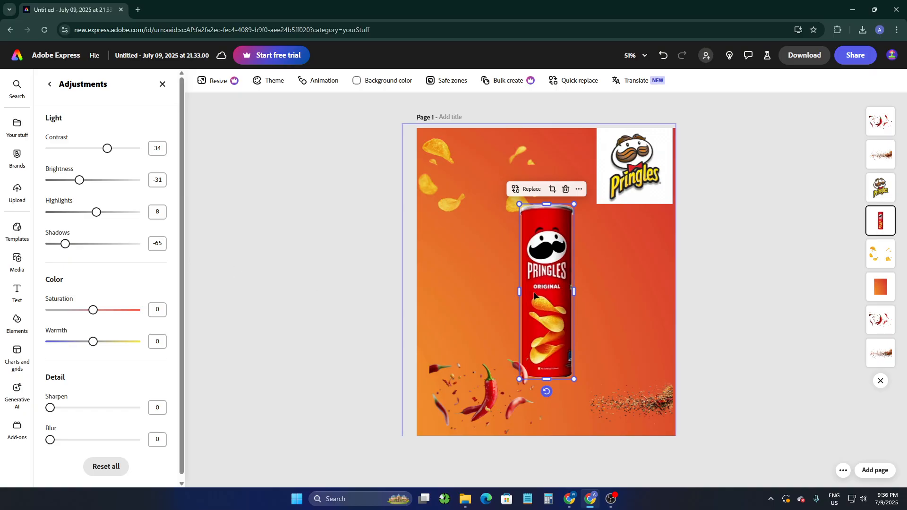
- Fine-tune the can's saturation and warmth, and sharpen it slightly
{"action": "scroll", "coordinate": [89, 264], "scroll_direction": "down", "scroll_amount": 1}
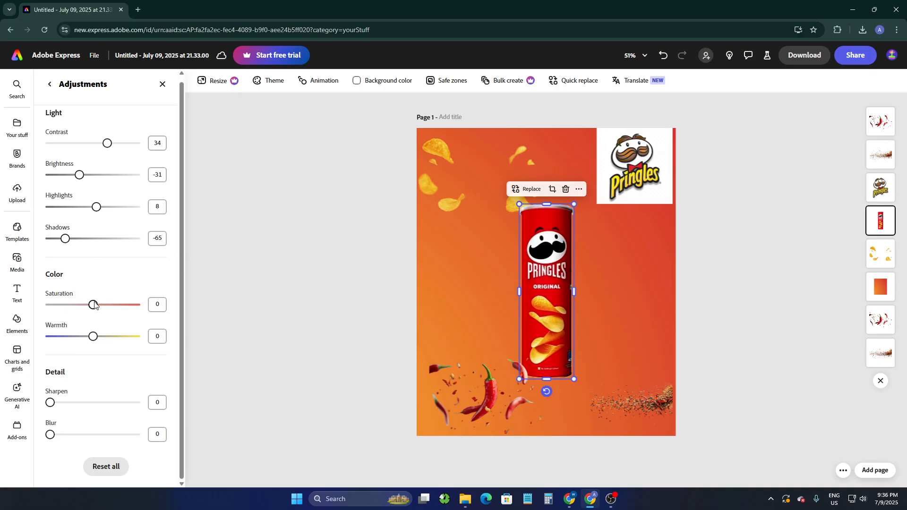
{"action": "mouse_move", "coordinate": [94, 305]}
{"action": "left_mouse_down"}
{"action": "mouse_move", "coordinate": [111, 305]}
{"action": "mouse_move", "coordinate": [81, 299]}
{"action": "mouse_move", "coordinate": [96, 299]}
{"action": "left_mouse_up"}
{"action": "mouse_move", "coordinate": [93, 337]}
{"action": "left_mouse_down"}
{"action": "mouse_move", "coordinate": [110, 336]}
{"action": "mouse_move", "coordinate": [76, 340]}
{"action": "left_mouse_up"}
{"action": "mouse_move", "coordinate": [50, 402]}
{"action": "left_mouse_down"}
{"action": "mouse_move", "coordinate": [76, 405]}
{"action": "mouse_move", "coordinate": [57, 403]}
{"action": "left_mouse_up"}
{"action": "left_click", "coordinate": [618, 275]}
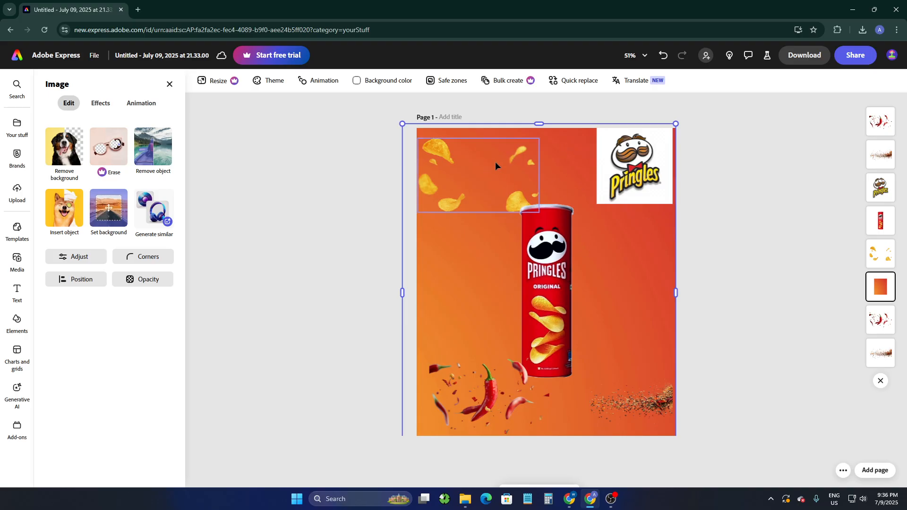
{"action": "left_click_drag", "start_coordinate": [465, 376], "coordinate": [429, 256]}
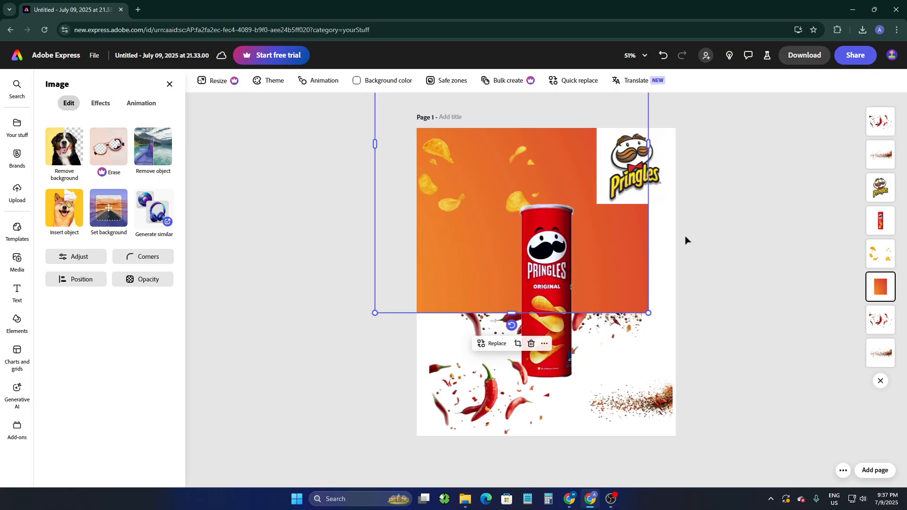
{"action": "key", "text": "ctrl+z"}
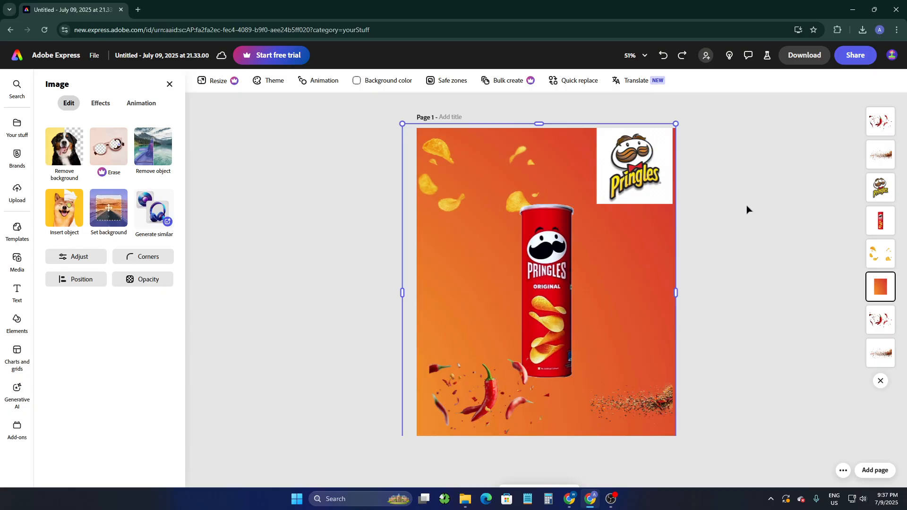
{"action": "key", "text": "Escape"}
- Enlarge the lower-right spice image to the full page width and position it across the middle of the can
{"action": "left_click", "coordinate": [560, 302]}
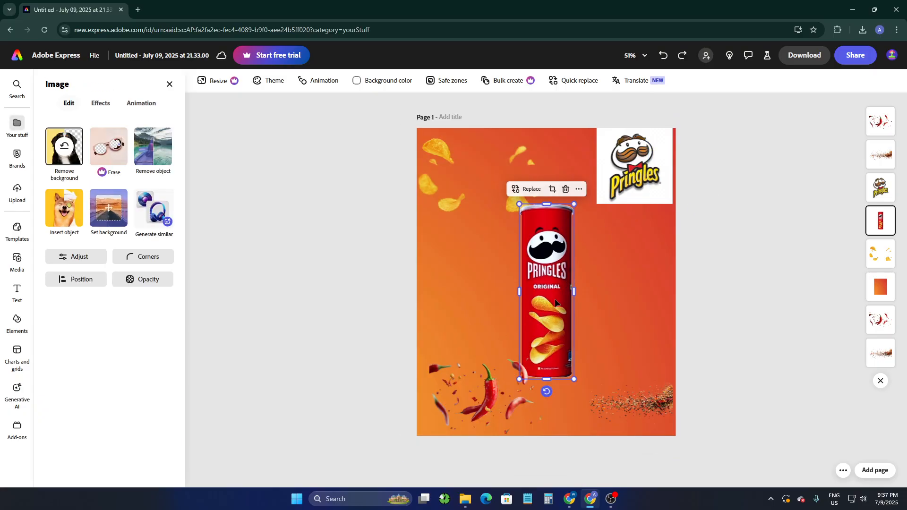
{"action": "left_click", "coordinate": [622, 409]}
{"action": "left_click_drag", "start_coordinate": [625, 406], "coordinate": [597, 290]}
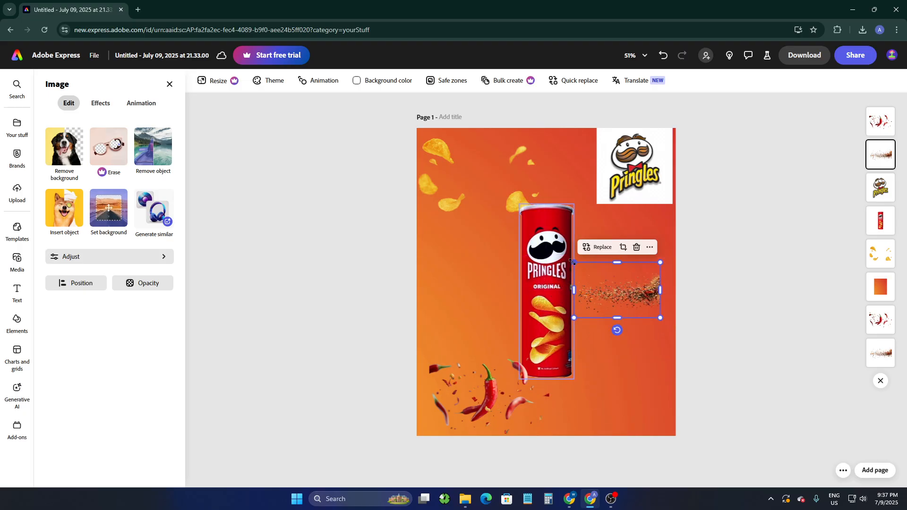
{"action": "left_click_drag", "start_coordinate": [574, 261], "coordinate": [371, 217]}
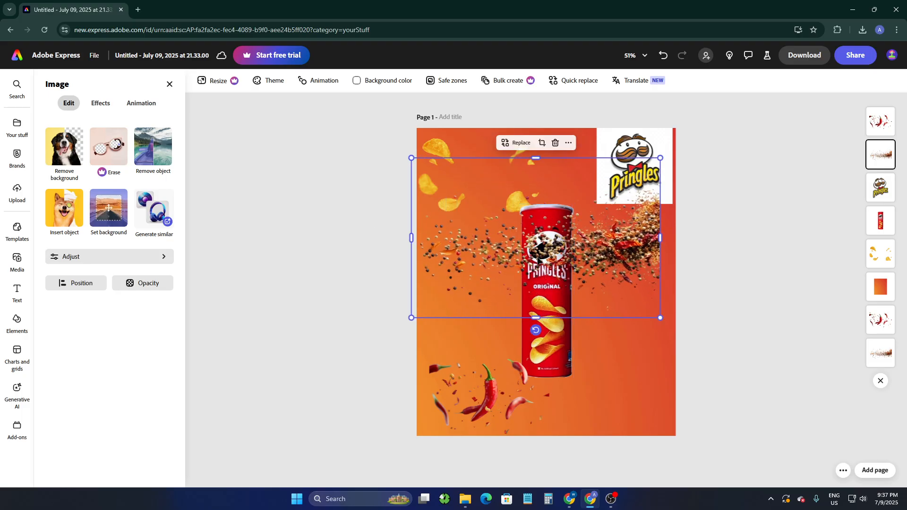
{"action": "left_click_drag", "start_coordinate": [545, 290], "coordinate": [556, 314]}
{"action": "left_click_drag", "start_coordinate": [426, 212], "coordinate": [405, 198]}
{"action": "left_click_drag", "start_coordinate": [514, 293], "coordinate": [515, 294]}
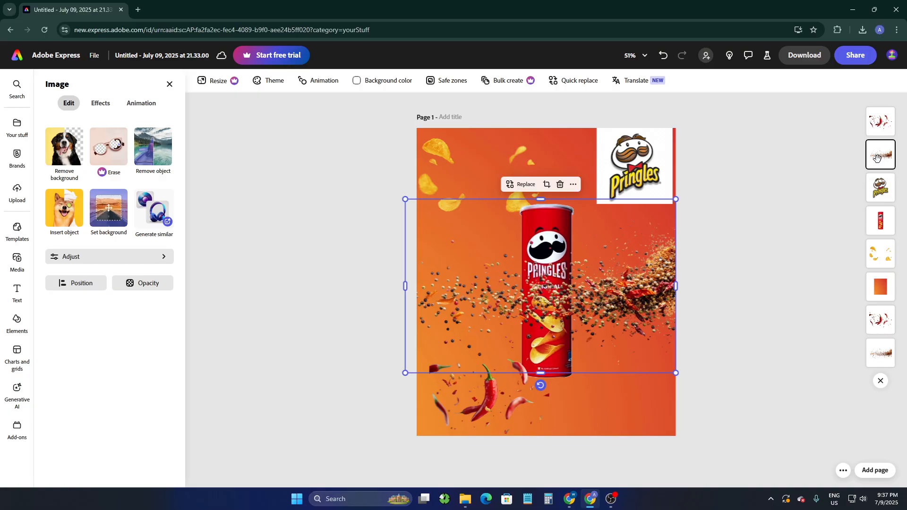
- Reorder the layers so the enlarged spice image sits directly behind the Pringles can
{"action": "left_click_drag", "start_coordinate": [880, 156], "coordinate": [882, 225]}
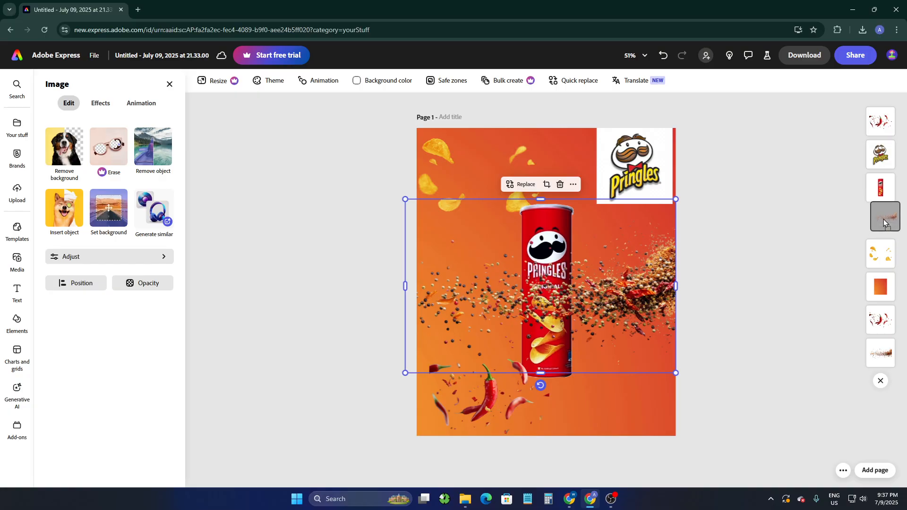
{"action": "left_click_drag", "start_coordinate": [882, 205], "coordinate": [882, 220]}
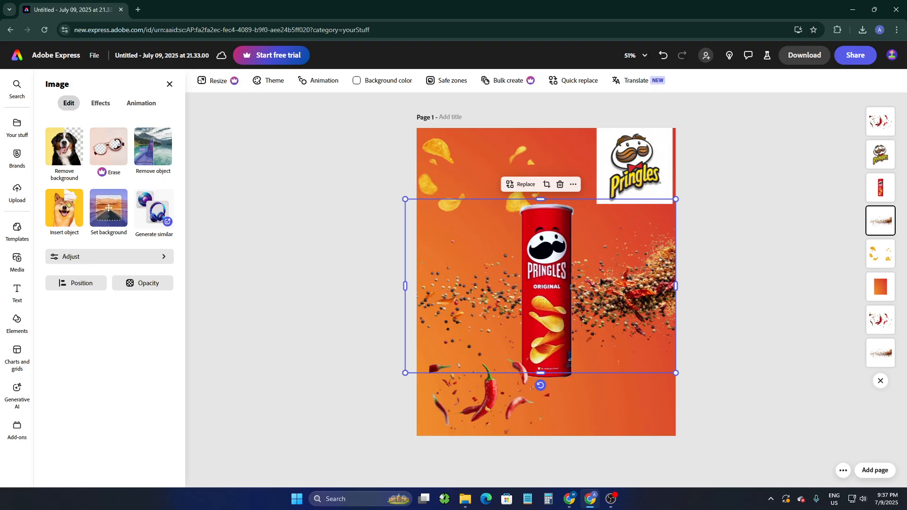
{"action": "left_click", "coordinate": [738, 297]}
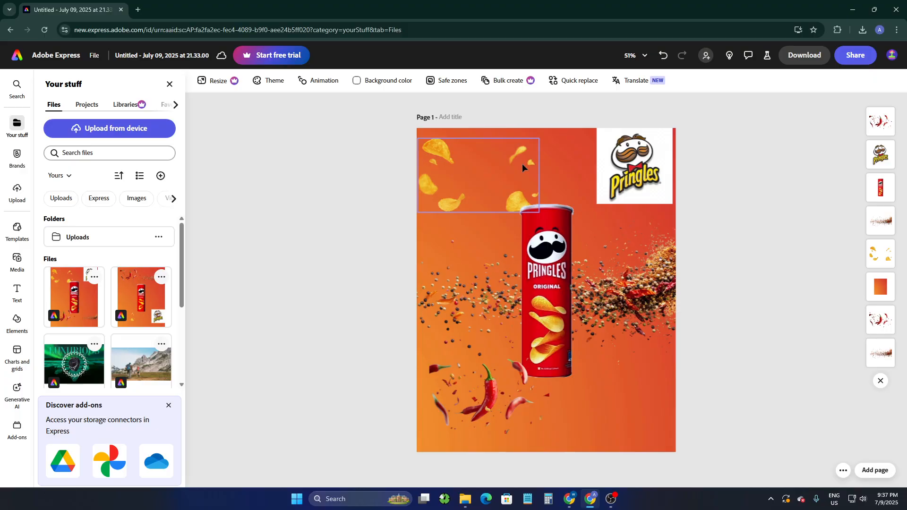
- Move the Pringles logo slightly inward from the page's upper-right corner and remove its white background
{"action": "left_click", "coordinate": [481, 176]}
{"action": "left_click", "coordinate": [639, 164]}
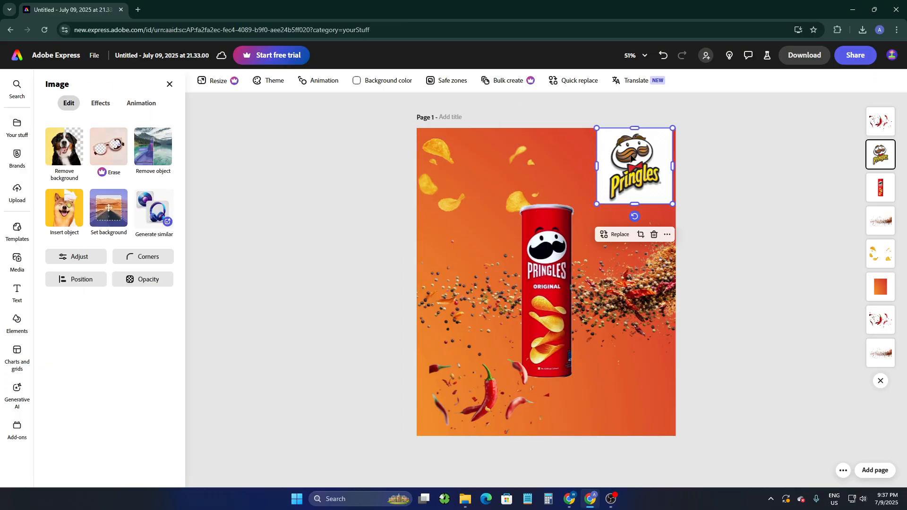
{"action": "left_click_drag", "start_coordinate": [631, 158], "coordinate": [614, 176]}
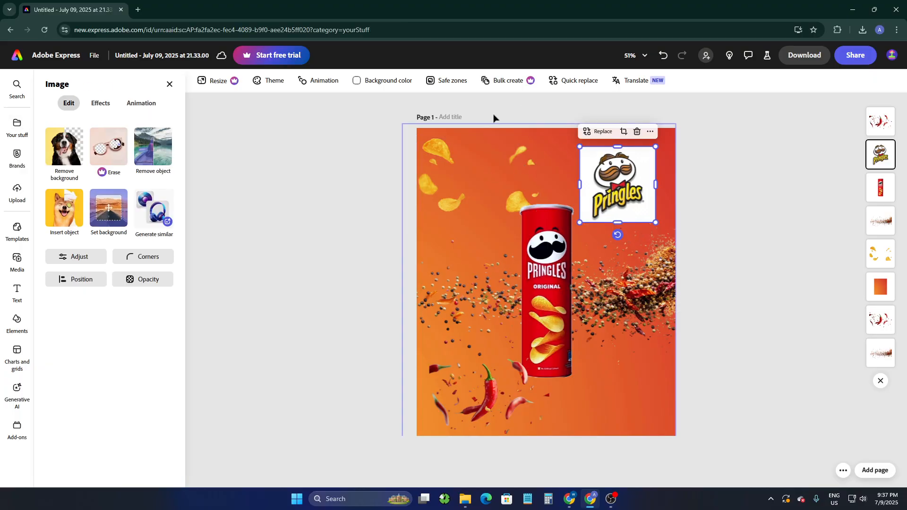
{"action": "left_click", "coordinate": [63, 148]}
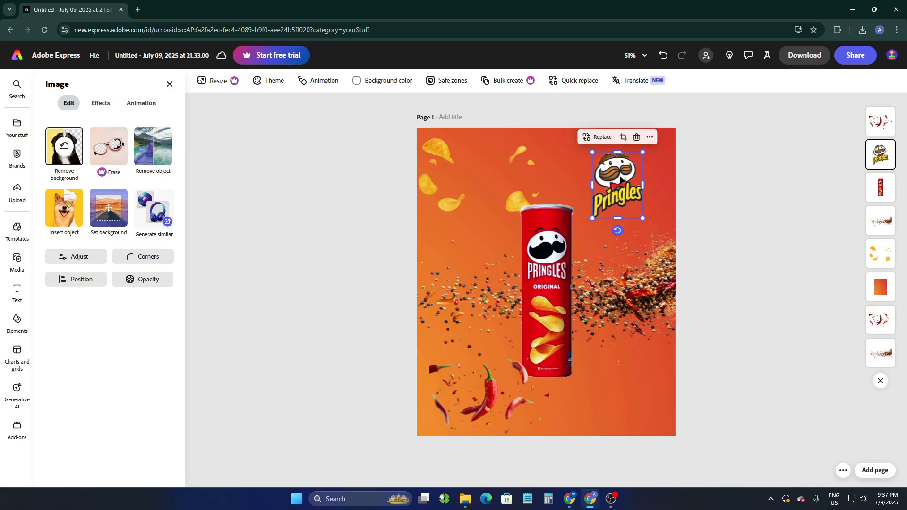
- Enlarge the Pringles logo to more than half the page width and centre it over the can
{"action": "left_click_drag", "start_coordinate": [643, 219], "coordinate": [696, 255]}
{"action": "left_click_drag", "start_coordinate": [639, 161], "coordinate": [548, 189]}
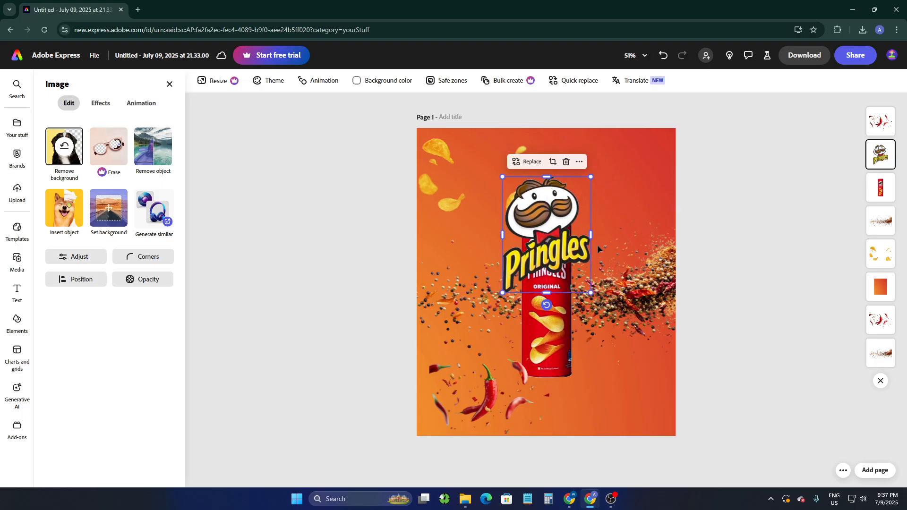
{"action": "left_click_drag", "start_coordinate": [591, 293], "coordinate": [661, 384]}
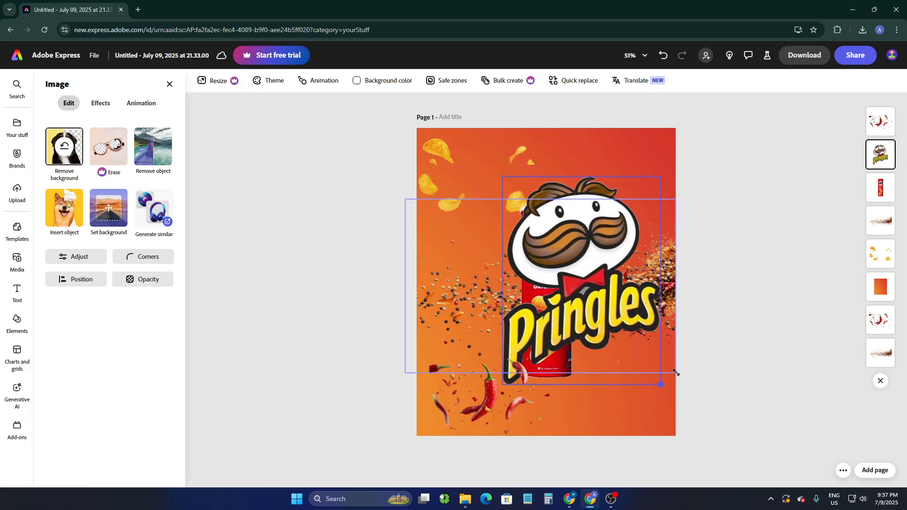
{"action": "left_click_drag", "start_coordinate": [610, 186], "coordinate": [582, 156]}
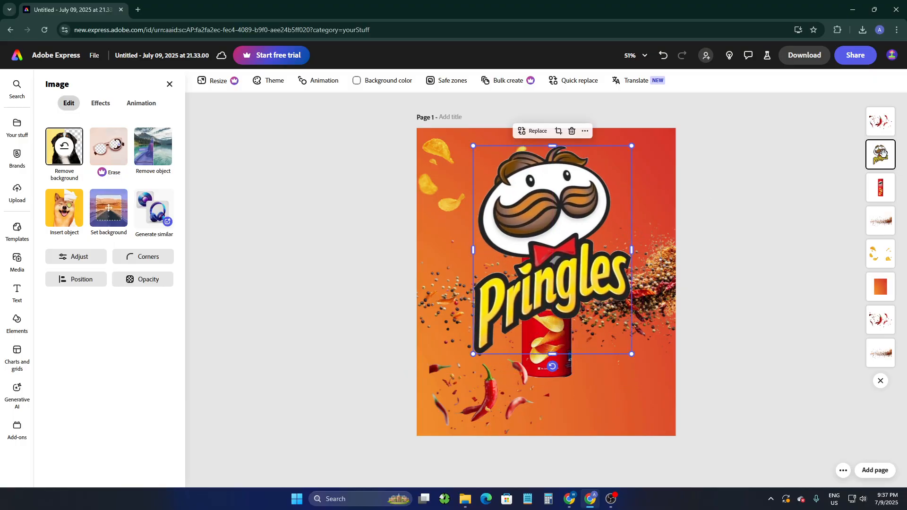
- Send the Pringles logo behind the can, spice and chips images, directly above the orange background
{"action": "left_click_drag", "start_coordinate": [881, 152], "coordinate": [884, 257]}
{"action": "left_click", "coordinate": [881, 293]}
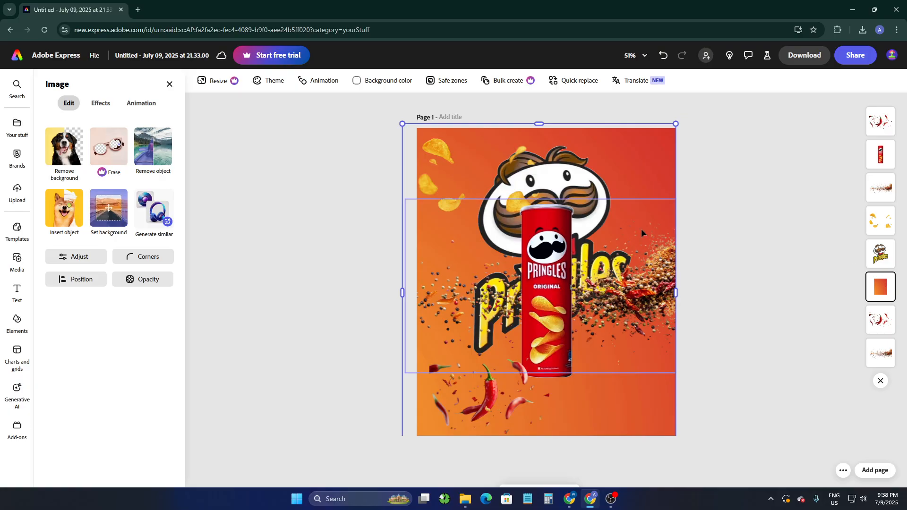
- Adjust the Pringles logo's light settings to contrast 10, brightness -55, highlights -30 and shadows 18
{"action": "left_click", "coordinate": [504, 175]}
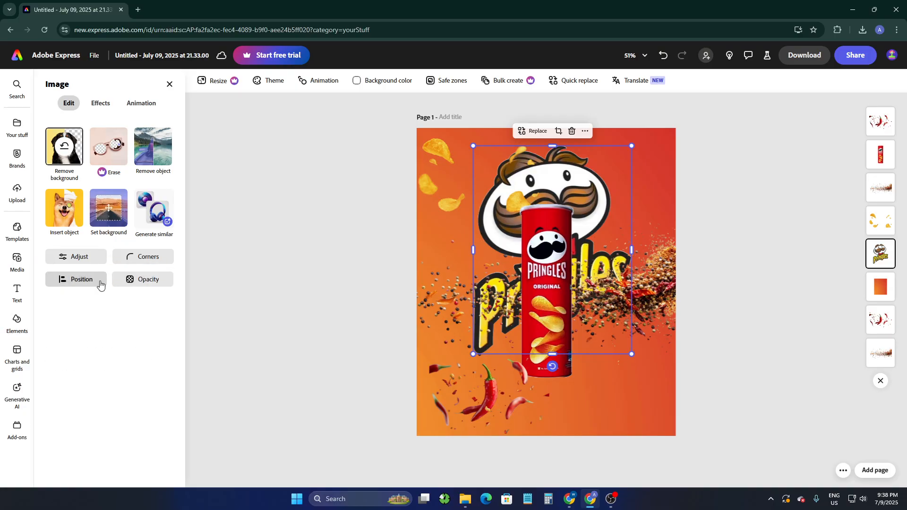
{"action": "left_click", "coordinate": [83, 256]}
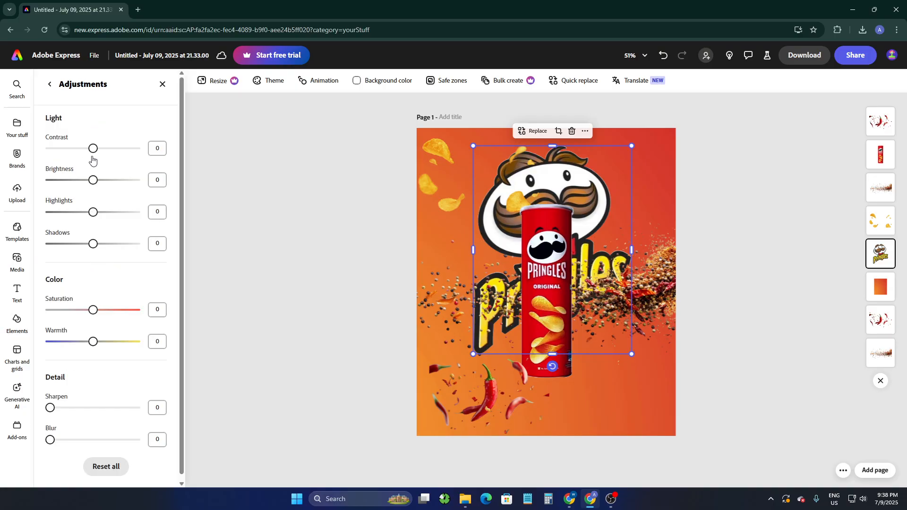
{"action": "left_click_drag", "start_coordinate": [95, 153], "coordinate": [70, 180]}
{"action": "left_click_drag", "start_coordinate": [93, 212], "coordinate": [80, 214]}
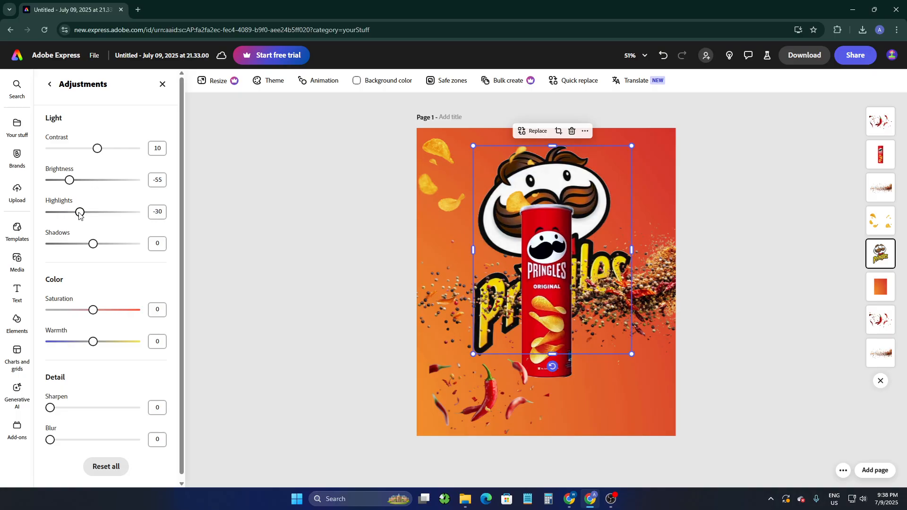
{"action": "mouse_move", "coordinate": [93, 244]}
{"action": "left_mouse_down"}
{"action": "mouse_move", "coordinate": [84, 244]}
{"action": "mouse_move", "coordinate": [101, 244]}
{"action": "left_mouse_up"}
- Set the Pringles logo's saturation to 30 and its warmth to 45
{"action": "left_click_drag", "start_coordinate": [93, 310], "coordinate": [107, 310]}
{"action": "left_click_drag", "start_coordinate": [93, 345], "coordinate": [115, 338]}
{"action": "scroll", "coordinate": [107, 348], "scroll_direction": "down", "scroll_amount": 1}
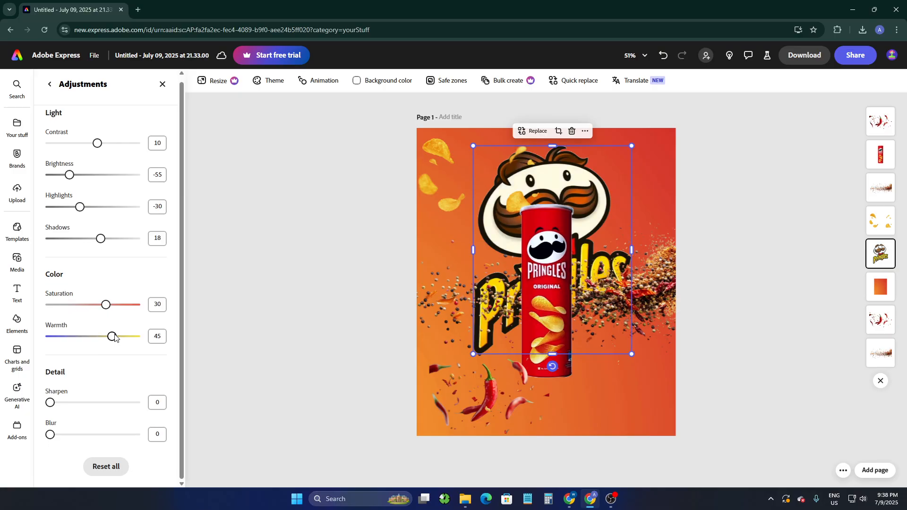
- Fade the Pringles logo behind the can to 24% opacity, keeping the Normal blend
{"action": "mouse_move", "coordinate": [50, 402]}
{"action": "left_mouse_down"}
{"action": "mouse_move", "coordinate": [68, 404]}
{"action": "mouse_move", "coordinate": [51, 402]}
{"action": "left_mouse_up"}
{"action": "left_click", "coordinate": [162, 84]}
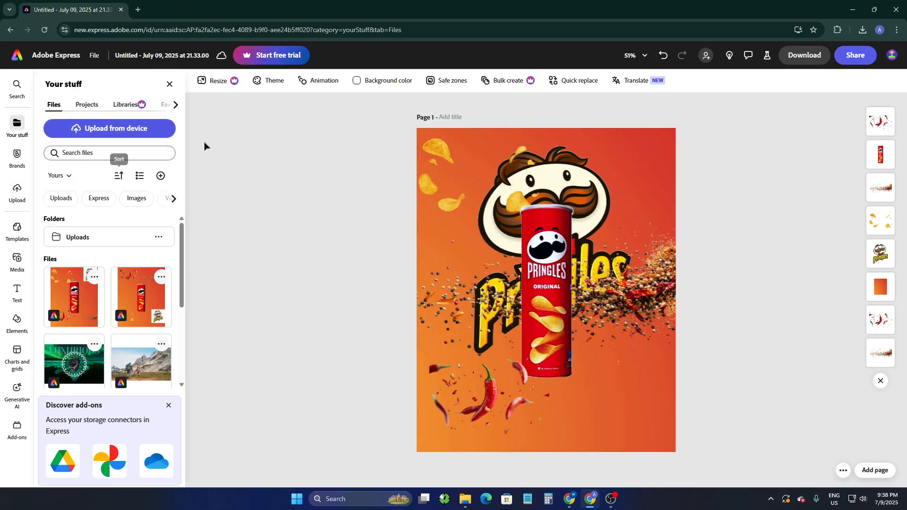
{"action": "left_click", "coordinate": [589, 172]}
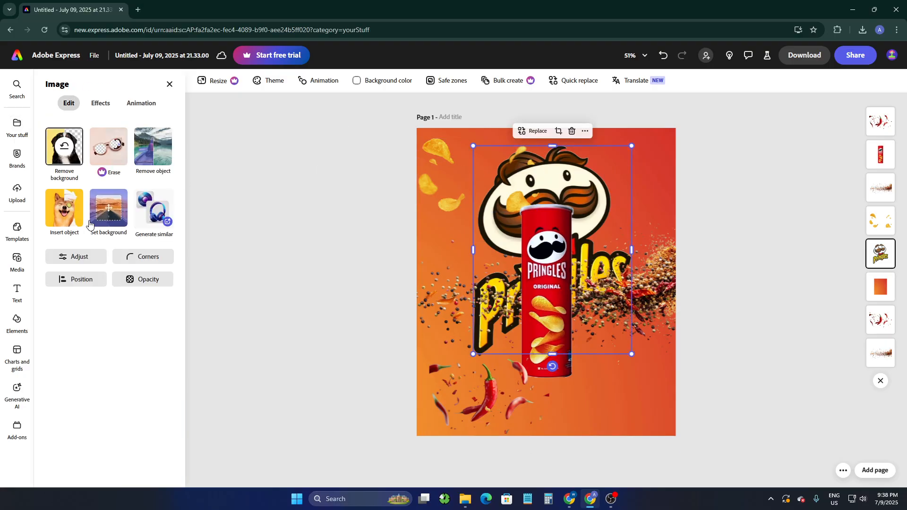
{"action": "left_click", "coordinate": [136, 281]}
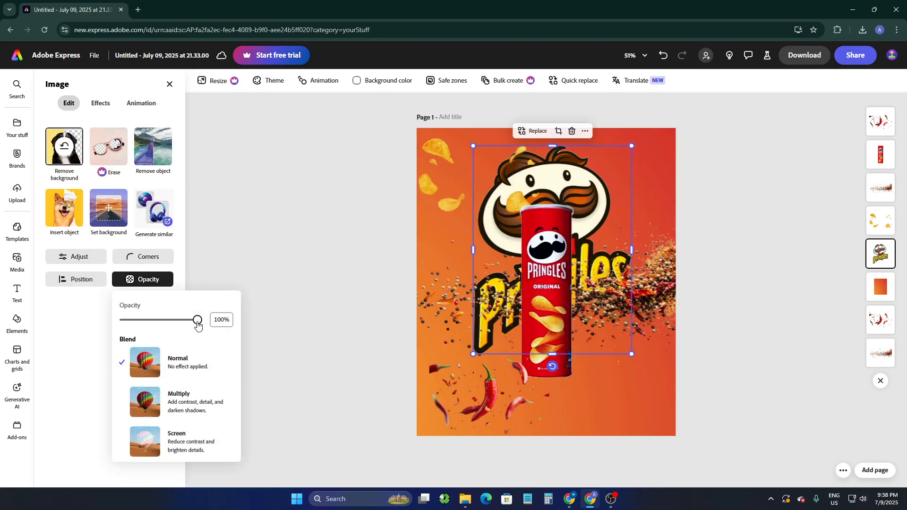
{"action": "left_click_drag", "start_coordinate": [198, 322], "coordinate": [140, 329]}
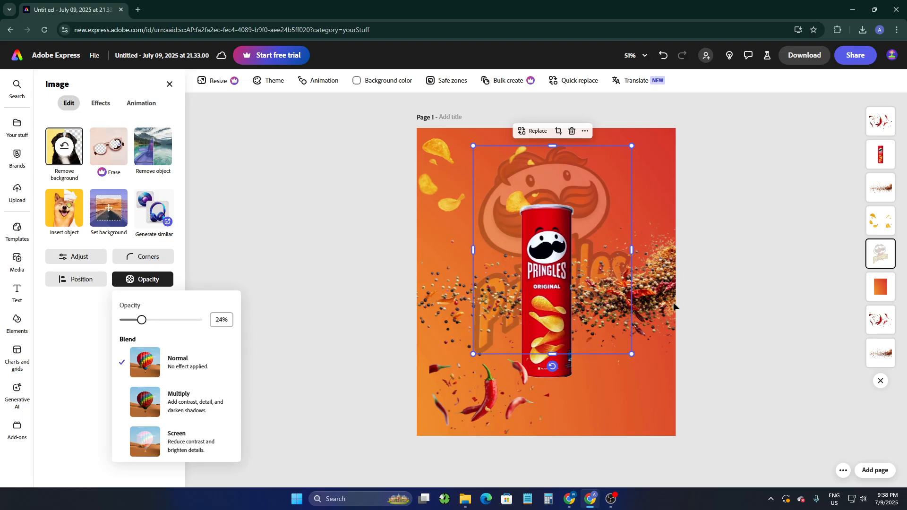
- Enlarge the chips image to almost the full page width and position it over the upper half of the page
{"action": "left_click", "coordinate": [463, 152]}
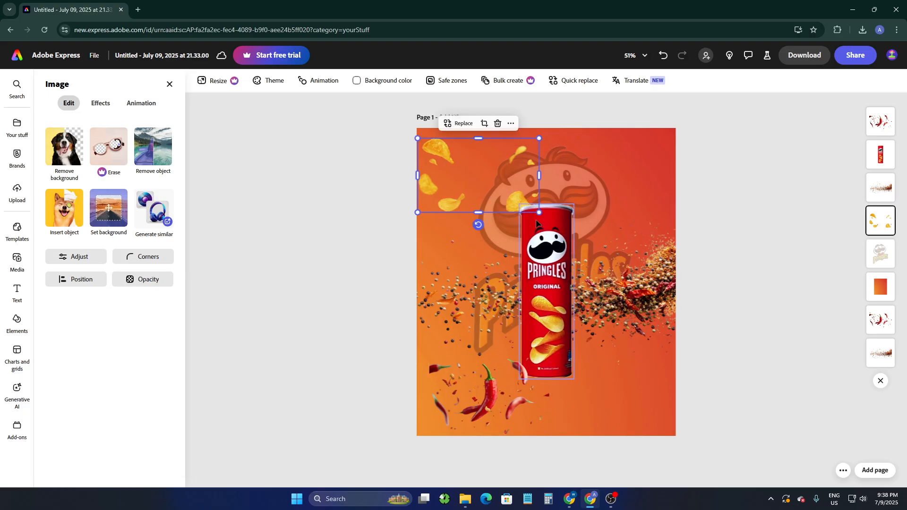
{"action": "left_click_drag", "start_coordinate": [539, 212], "coordinate": [628, 325]}
{"action": "left_click_drag", "start_coordinate": [613, 215], "coordinate": [620, 211]}
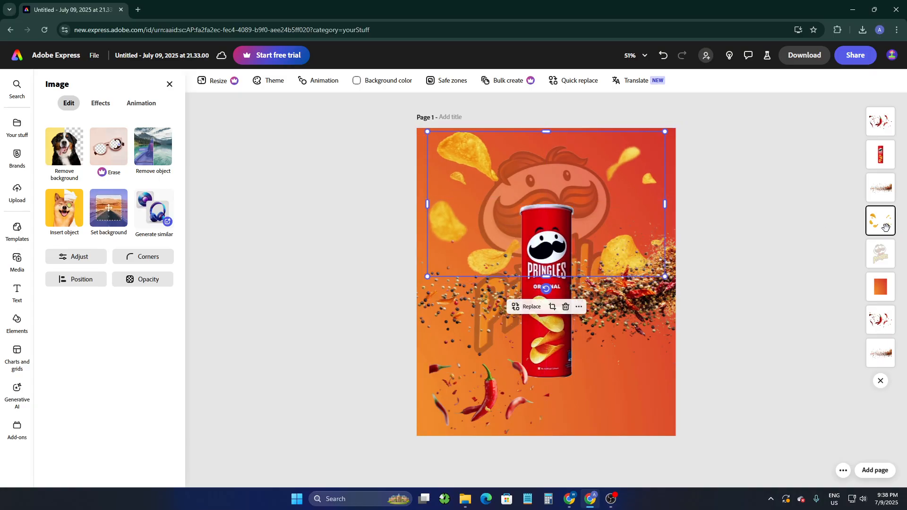
- Align the chips image with the page's top edge and layer it between the spice image and the Pringles logo
{"action": "left_click_drag", "start_coordinate": [885, 224], "coordinate": [888, 163]}
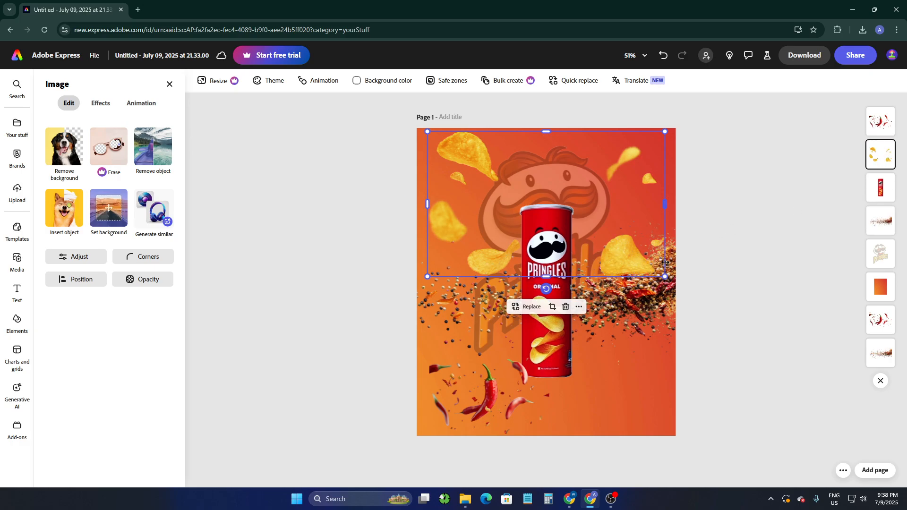
{"action": "left_click_drag", "start_coordinate": [648, 255], "coordinate": [637, 243]}
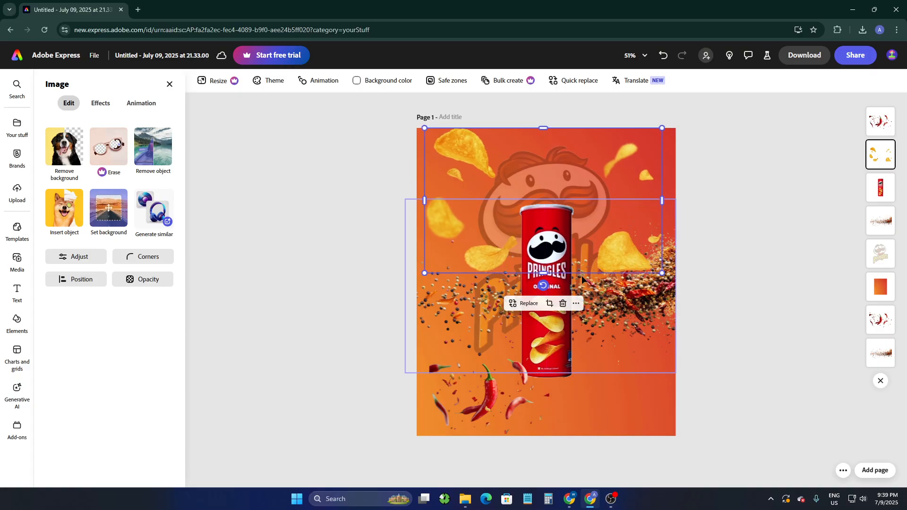
{"action": "left_click_drag", "start_coordinate": [543, 272], "coordinate": [547, 248]}
{"action": "left_click_drag", "start_coordinate": [546, 253], "coordinate": [543, 272]}
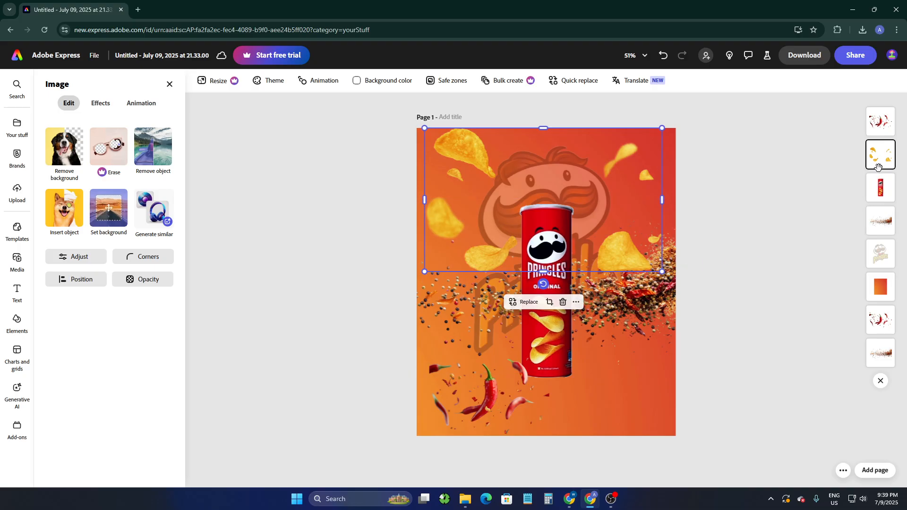
{"action": "left_click_drag", "start_coordinate": [877, 173], "coordinate": [887, 222]}
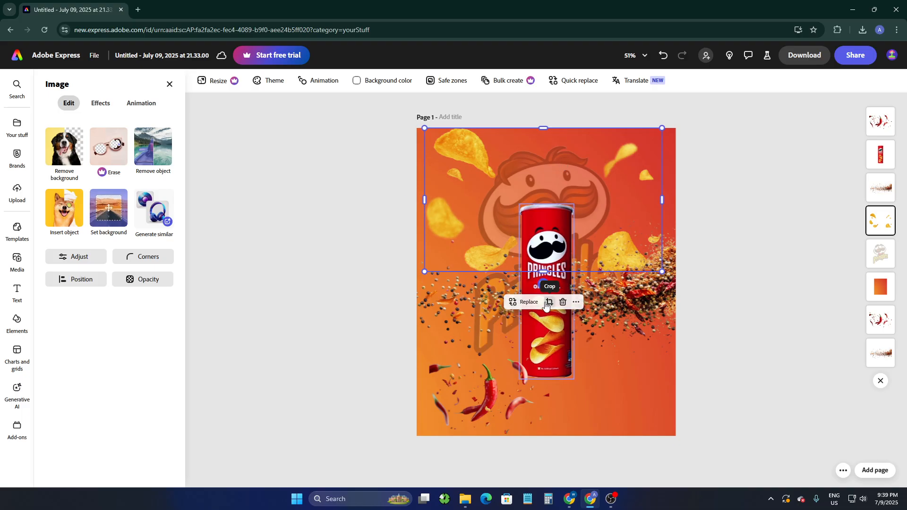
{"action": "left_click", "coordinate": [576, 302]}
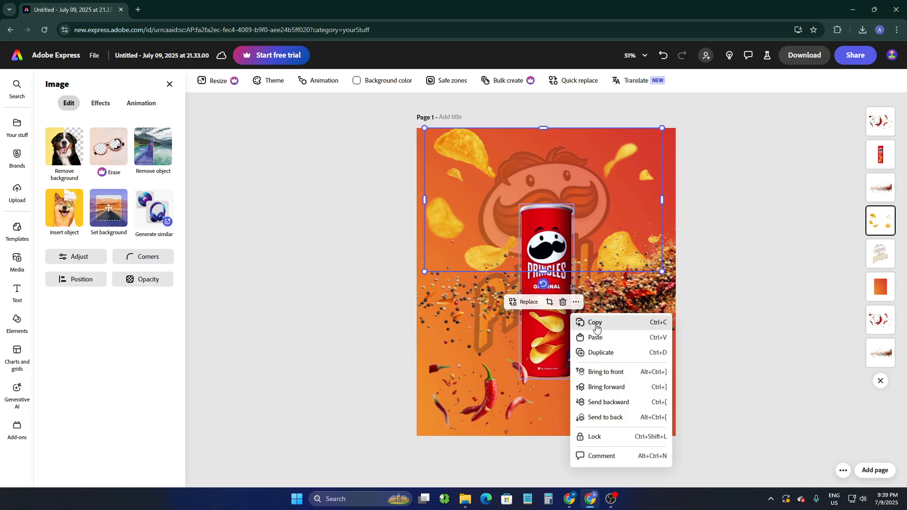
{"action": "left_click", "coordinate": [596, 322]}
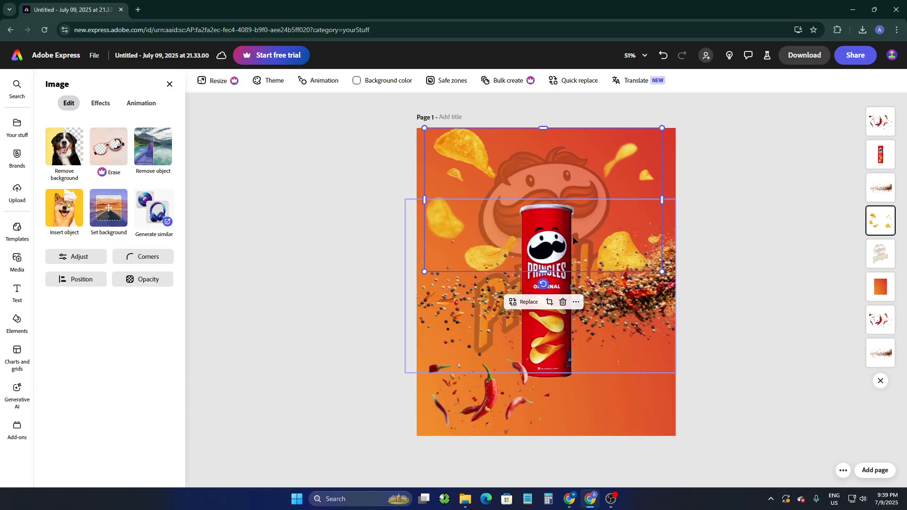
{"action": "left_click", "coordinate": [613, 200]}
{"action": "left_click", "coordinate": [606, 181]}
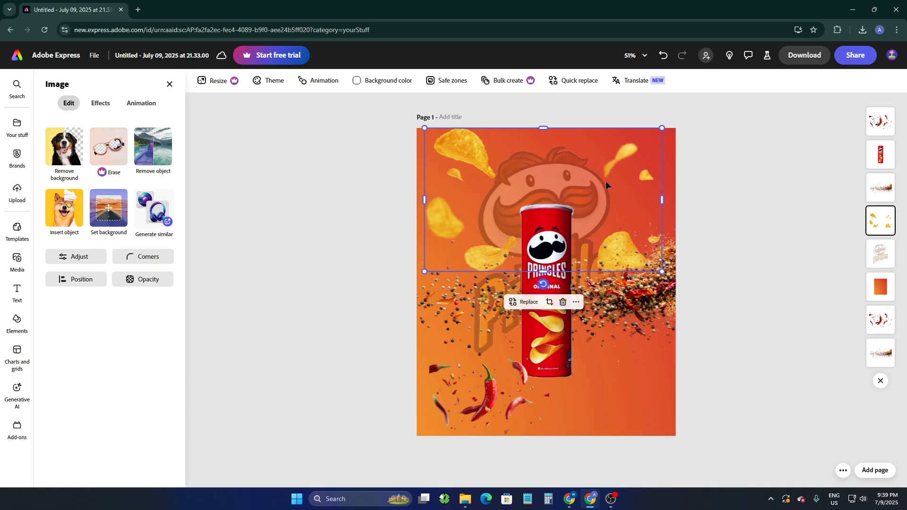
{"action": "left_click_drag", "start_coordinate": [606, 180], "coordinate": [611, 254]}
{"action": "key", "text": "ctrl+z"}
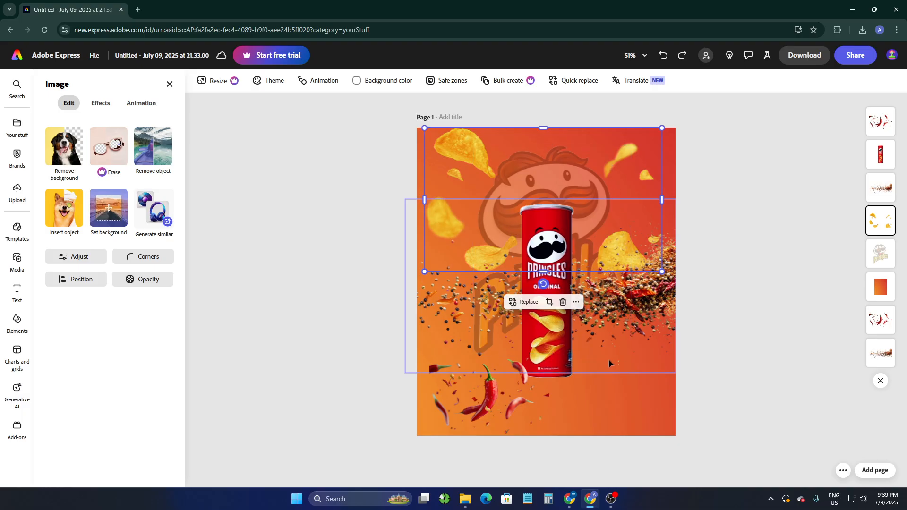
- Duplicate the chips image and place the copy over the lower half of the page
{"action": "key", "text": "ctrl+c"}
{"action": "key", "text": "ctrl+v"}
{"action": "left_click_drag", "start_coordinate": [577, 184], "coordinate": [548, 336]}
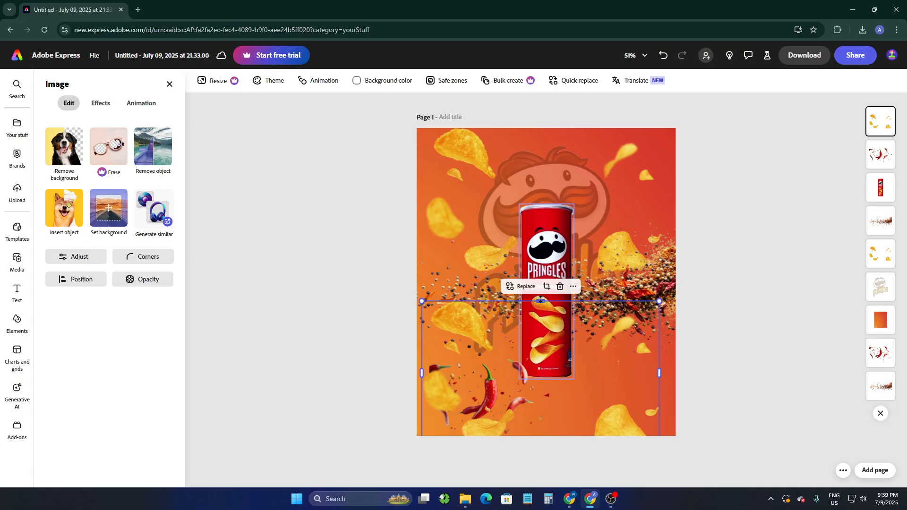
- Crop the upper chips off the lower copy and tilt it slightly counter-clockwise across the base of the can
{"action": "left_click_drag", "start_coordinate": [541, 300], "coordinate": [571, 357]}
{"action": "left_click_drag", "start_coordinate": [546, 421], "coordinate": [556, 430]}
{"action": "left_click_drag", "start_coordinate": [576, 383], "coordinate": [584, 383]}
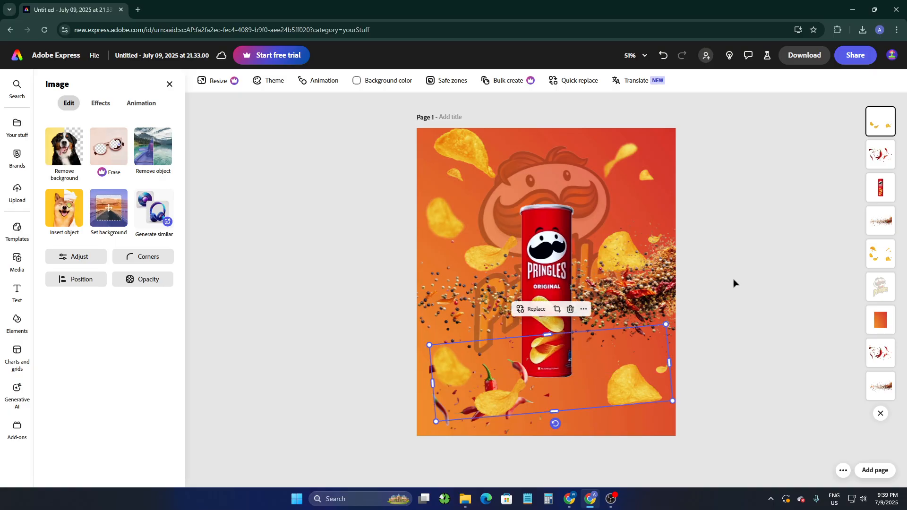
- Send the lower chips copy behind the chili, can and spice images, directly above the original chips layer
{"action": "left_click_drag", "start_coordinate": [867, 134], "coordinate": [878, 221]}
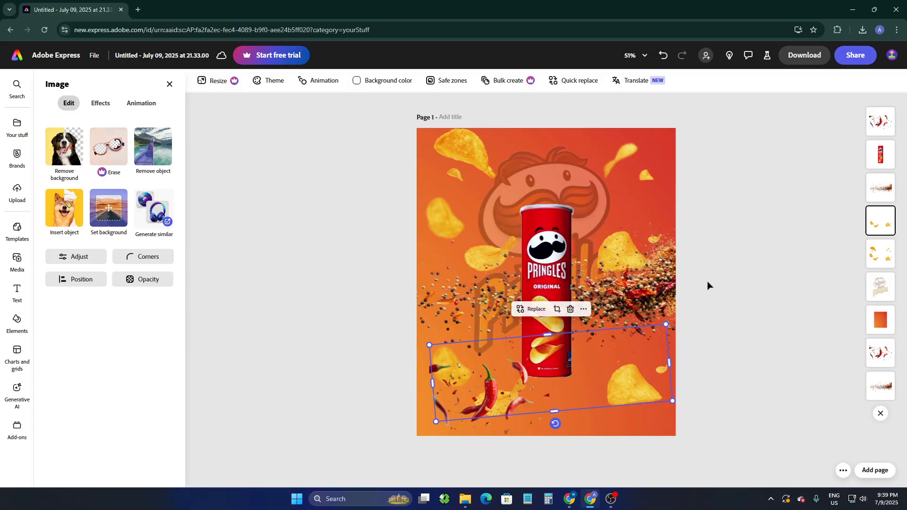
{"action": "left_click", "coordinate": [771, 303]}
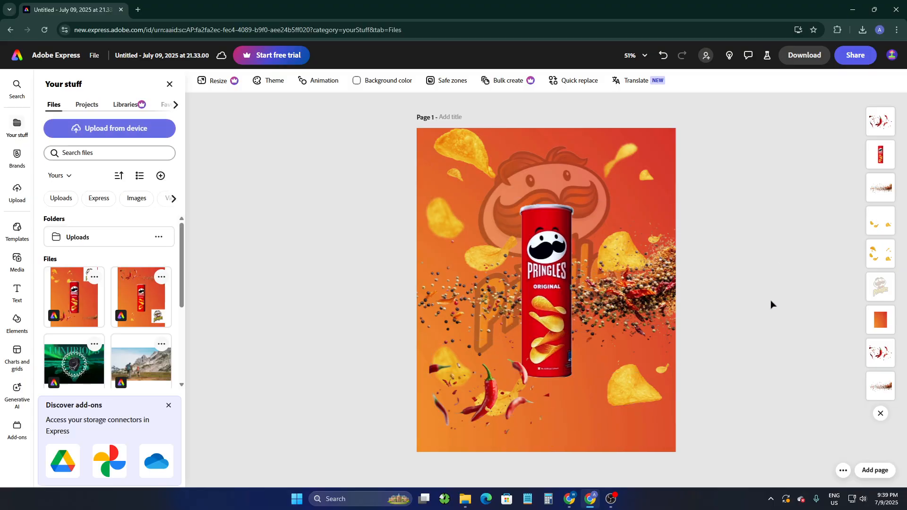
- Enlarge the chili image, crop it to its two leftmost chilies and place them along the page's left edge
{"action": "left_click", "coordinate": [482, 413]}
{"action": "left_click_drag", "start_coordinate": [504, 386], "coordinate": [574, 408]}
{"action": "left_click_drag", "start_coordinate": [611, 348], "coordinate": [776, 240]}
{"action": "left_click_drag", "start_coordinate": [713, 316], "coordinate": [615, 317]}
{"action": "left_click_drag", "start_coordinate": [725, 318], "coordinate": [463, 293]}
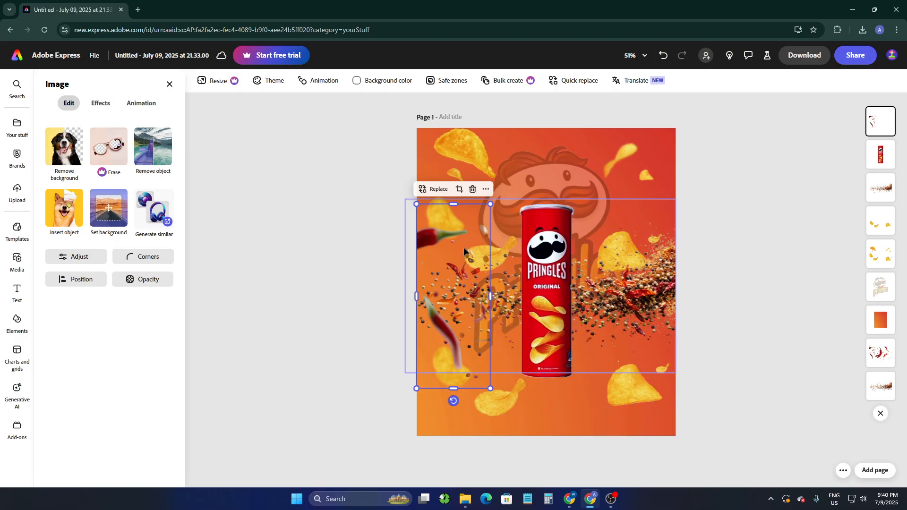
- Duplicate the cropped chili image and widen the copy's frame to bring back its remaining chilies across the upper page
{"action": "key", "text": "ctrl+d"}
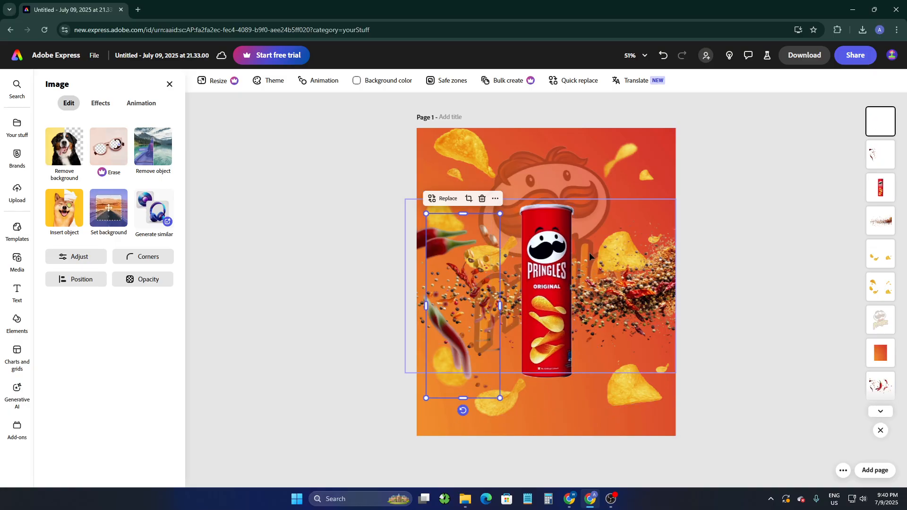
{"action": "left_click_drag", "start_coordinate": [472, 271], "coordinate": [821, 235]}
{"action": "left_click_drag", "start_coordinate": [654, 235], "coordinate": [456, 211]}
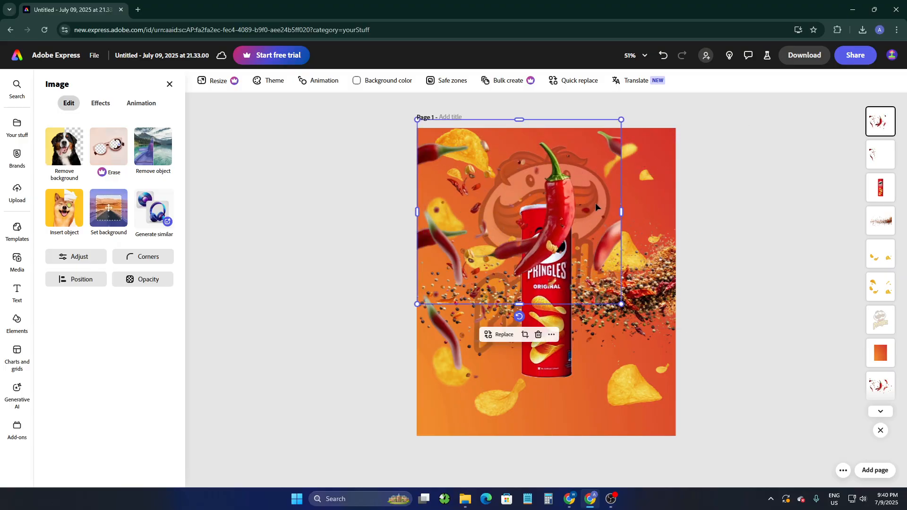
{"action": "left_click_drag", "start_coordinate": [617, 214], "coordinate": [680, 252]}
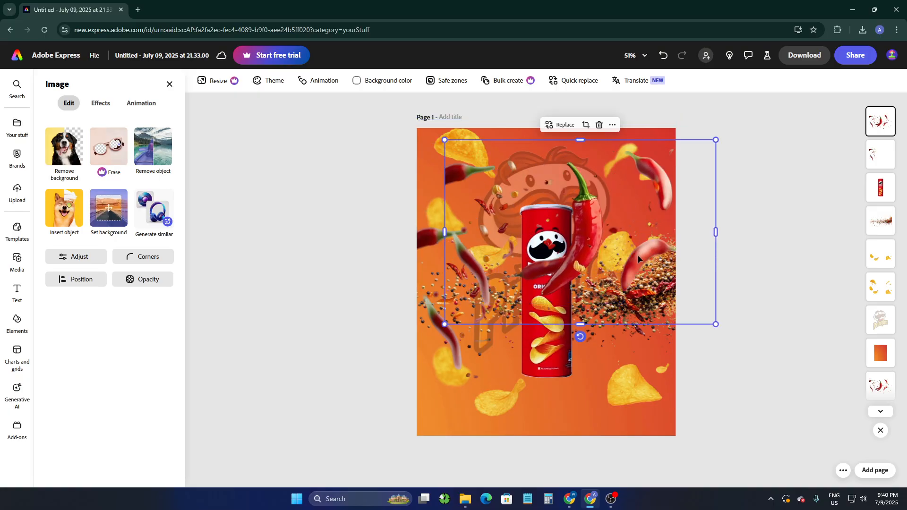
- Crop the chili copy down to its two rightmost chilies
{"action": "left_click", "coordinate": [586, 125]}
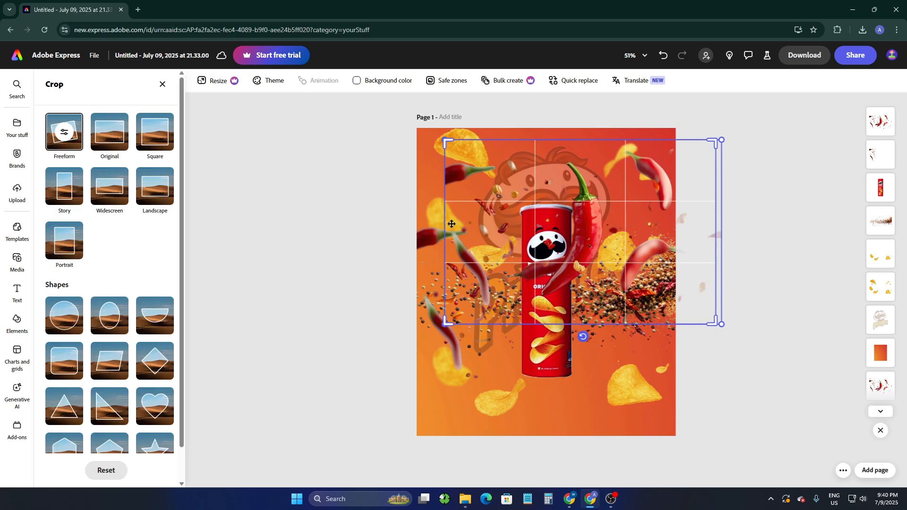
{"action": "left_click_drag", "start_coordinate": [487, 230], "coordinate": [539, 229]}
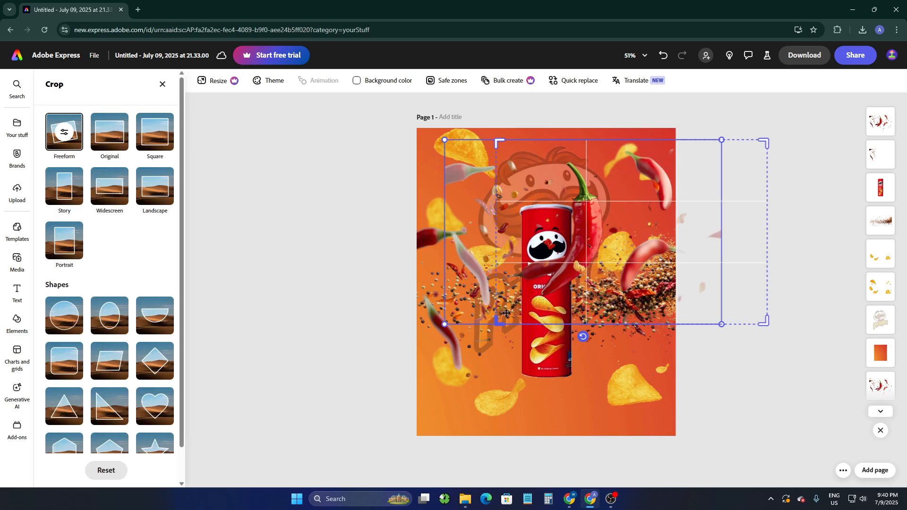
{"action": "left_click_drag", "start_coordinate": [570, 319], "coordinate": [606, 317]}
{"action": "left_click", "coordinate": [665, 351]}
- Rotate the right-hand chili copy counter-clockwise and move it over the page's upper-right area
{"action": "left_click", "coordinate": [660, 174]}
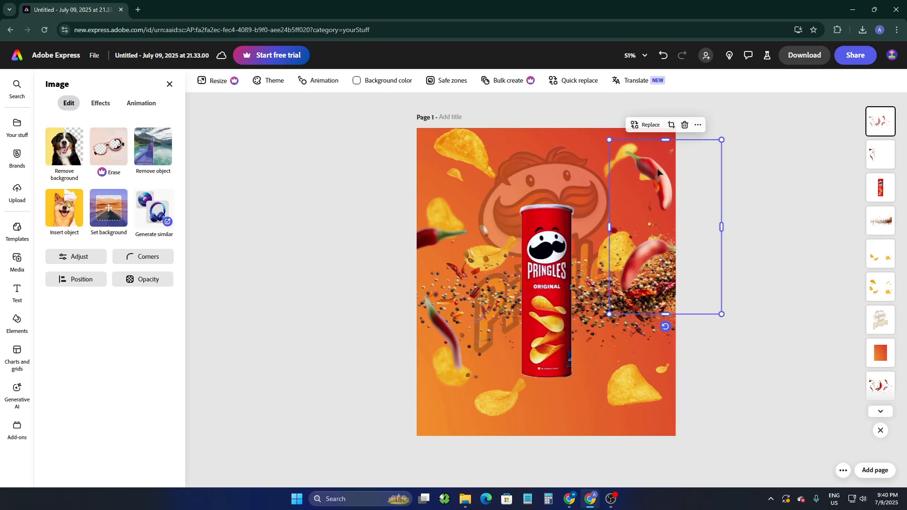
{"action": "mouse_move", "coordinate": [660, 175]}
{"action": "left_mouse_down"}
{"action": "mouse_move", "coordinate": [654, 184]}
{"action": "mouse_move", "coordinate": [652, 175]}
{"action": "left_mouse_up"}
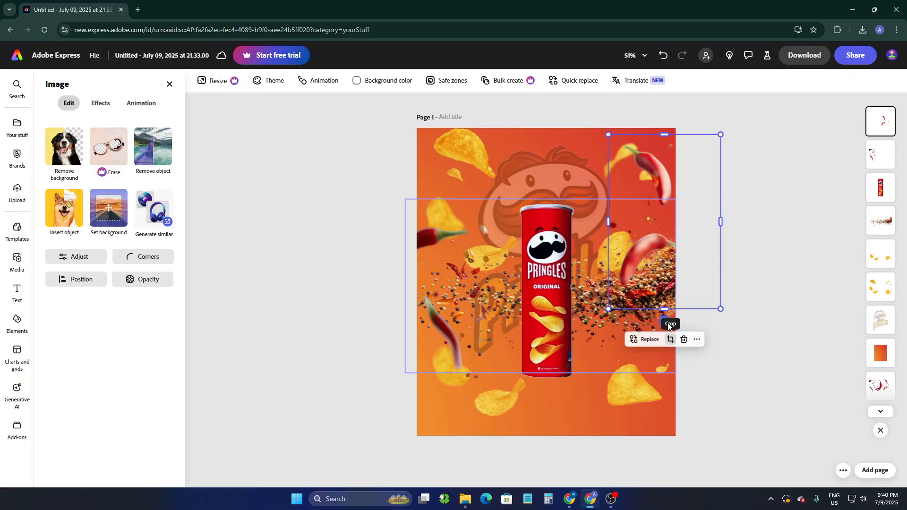
{"action": "left_click_drag", "start_coordinate": [665, 321], "coordinate": [703, 300]}
{"action": "left_click_drag", "start_coordinate": [627, 260], "coordinate": [597, 218]}
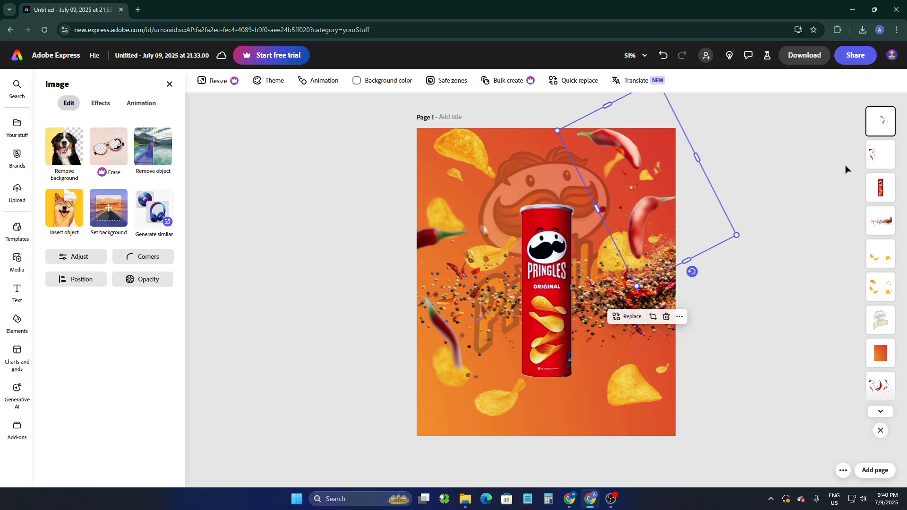
- Send the rotated chili copy behind both chips images and shrink it toward the page's upper-right edge
{"action": "left_click_drag", "start_coordinate": [883, 123], "coordinate": [882, 286]}
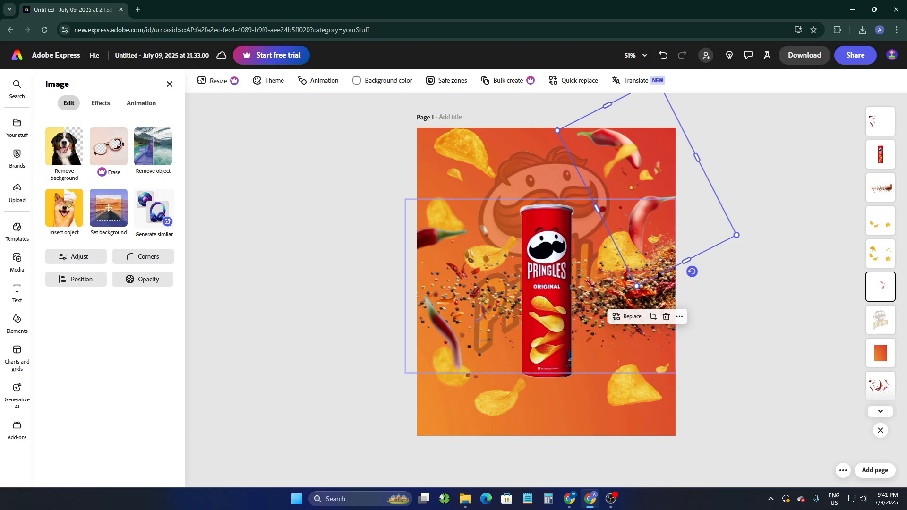
{"action": "left_click_drag", "start_coordinate": [638, 287], "coordinate": [680, 199]}
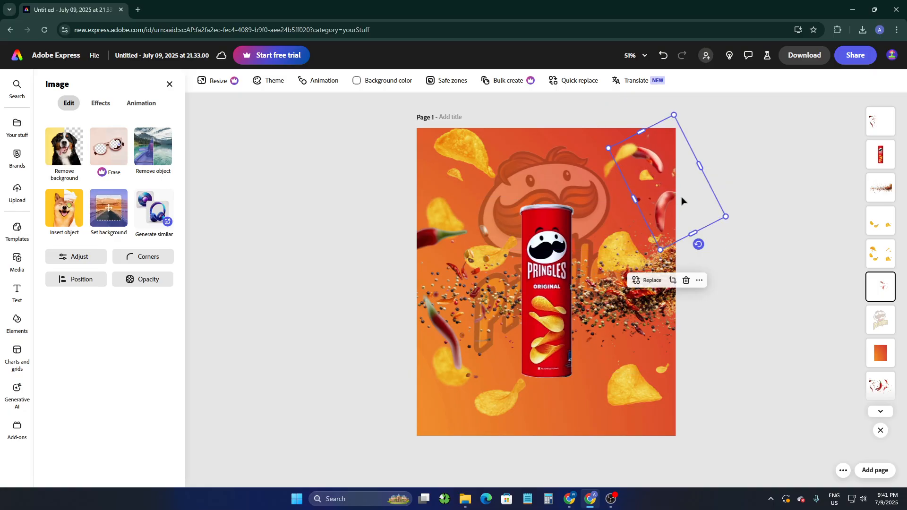
{"action": "left_click", "coordinate": [772, 289]}
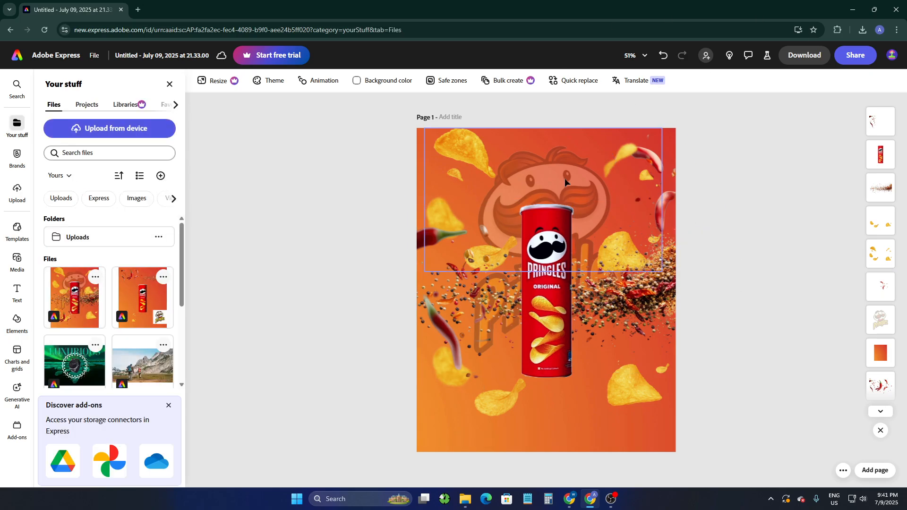
- Apply the Shadow filter to the Pringles can with an intensity of 12
{"action": "left_click", "coordinate": [540, 323]}
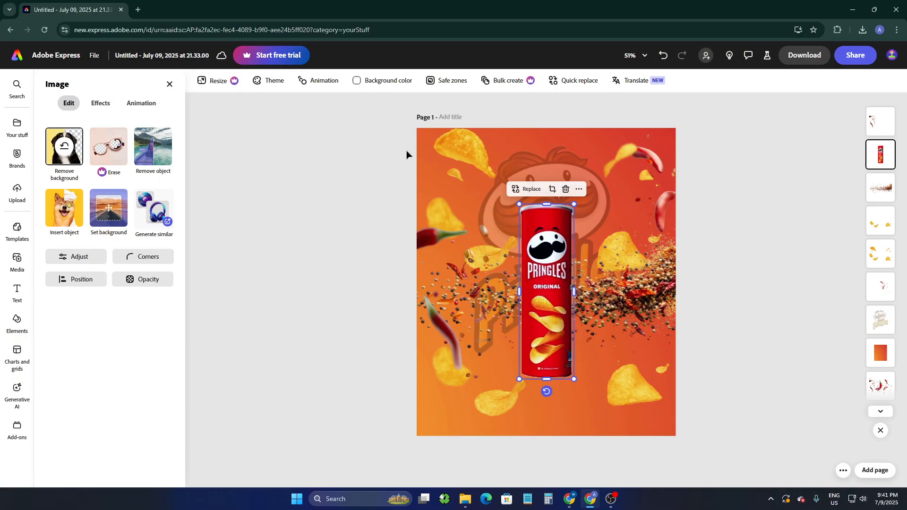
{"action": "left_click", "coordinate": [100, 103]}
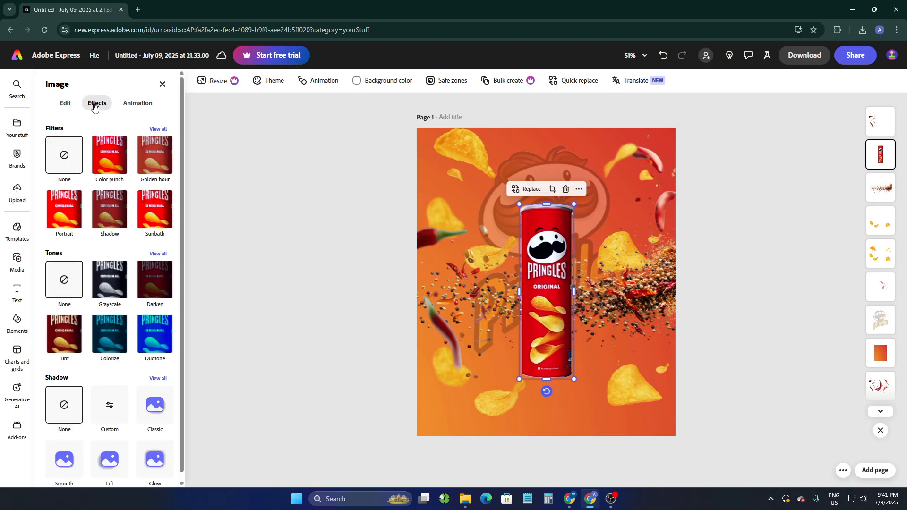
{"action": "scroll", "coordinate": [101, 227], "scroll_direction": "down", "scroll_amount": 1}
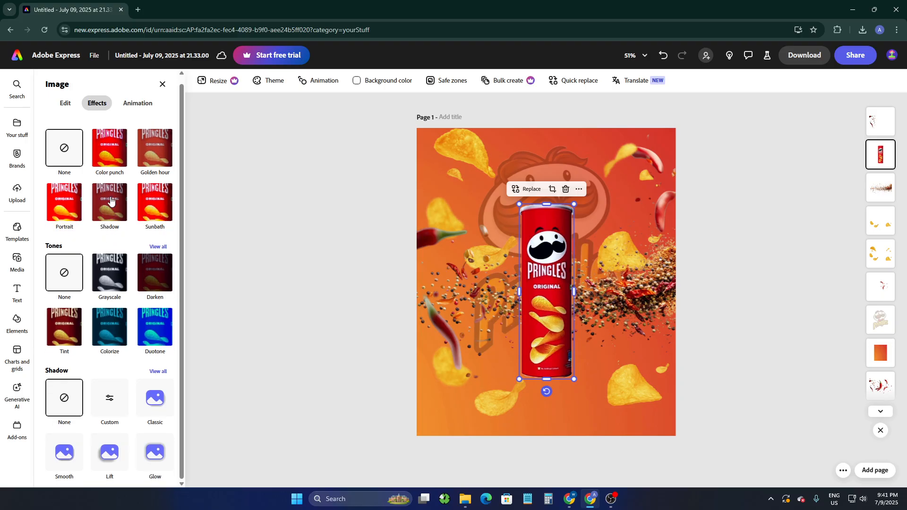
{"action": "left_click", "coordinate": [110, 201]}
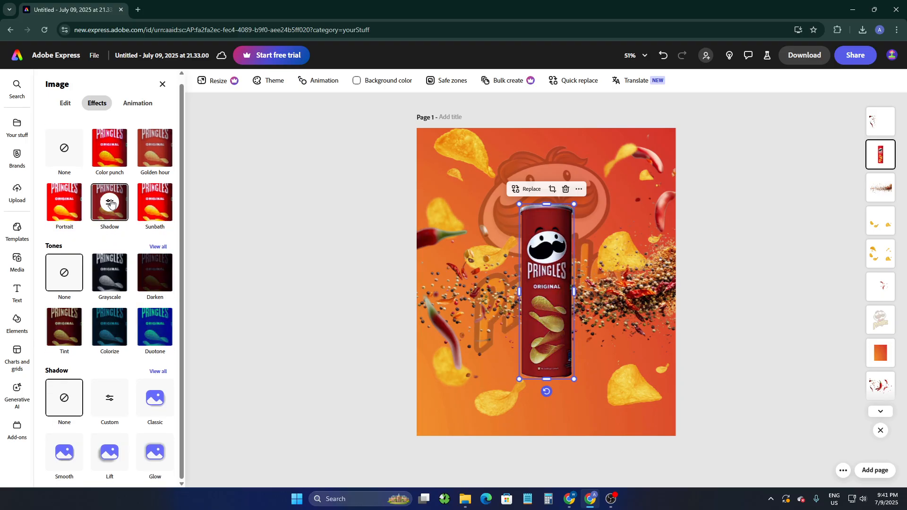
{"action": "left_click", "coordinate": [110, 202]}
{"action": "left_click_drag", "start_coordinate": [94, 270], "coordinate": [61, 267]}
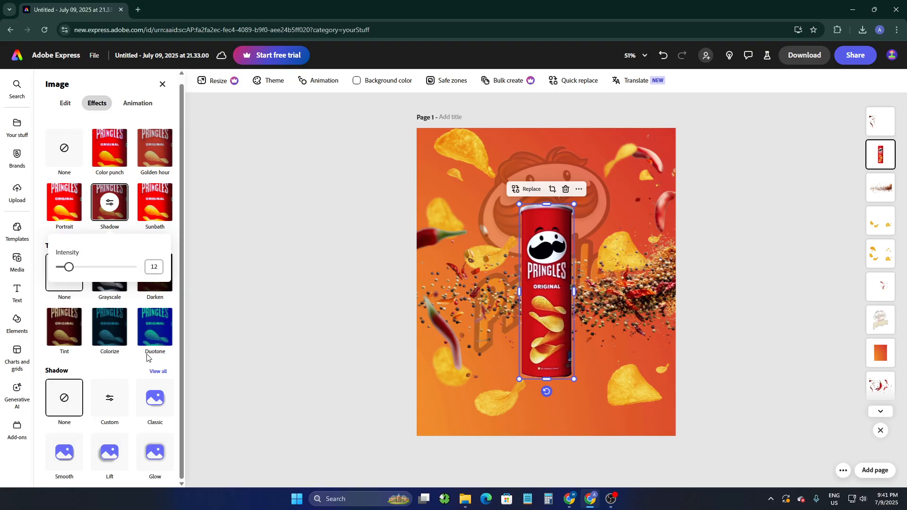
- Try the Smooth, Lift and Custom shadow styles on the Pringles can
{"action": "left_click", "coordinate": [133, 367]}
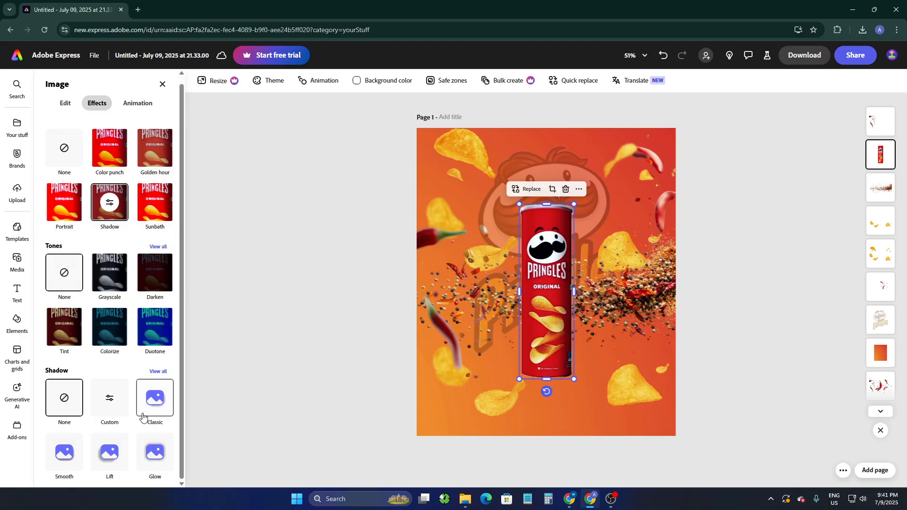
{"action": "left_click", "coordinate": [70, 458]}
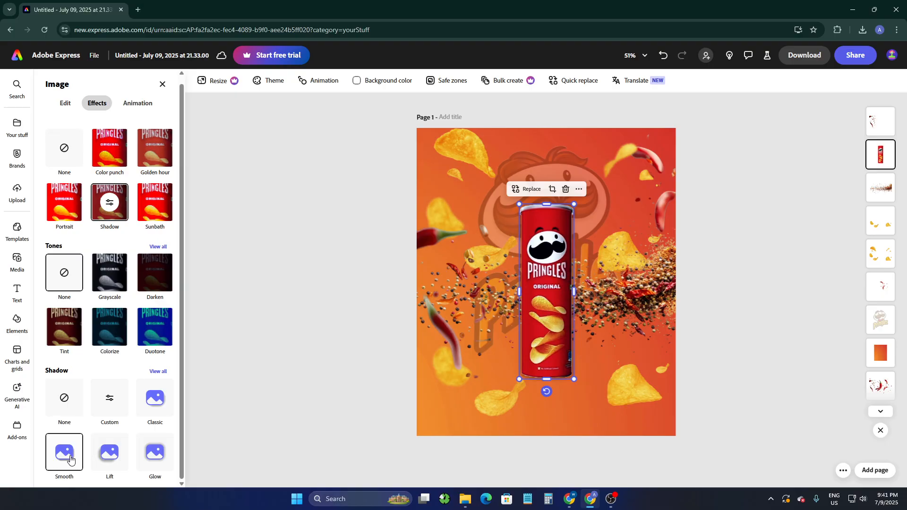
{"action": "left_click", "coordinate": [112, 461]}
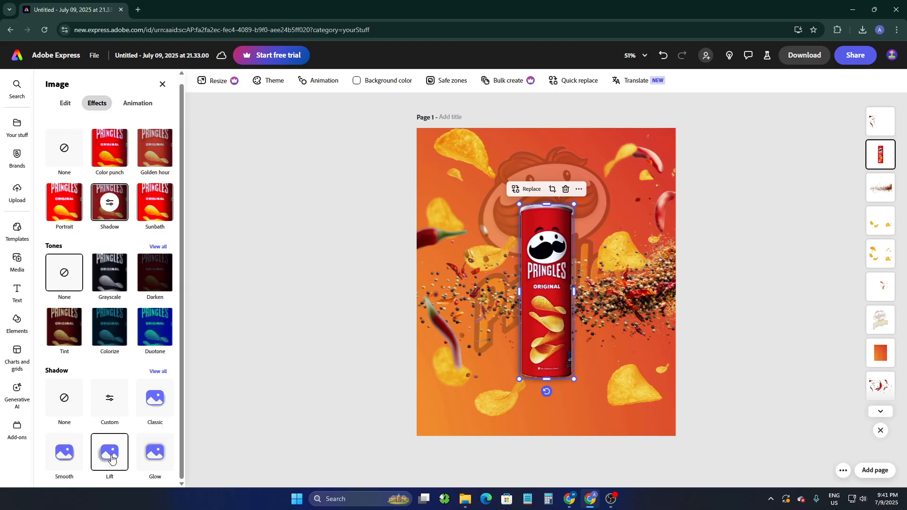
{"action": "left_click", "coordinate": [116, 399]}
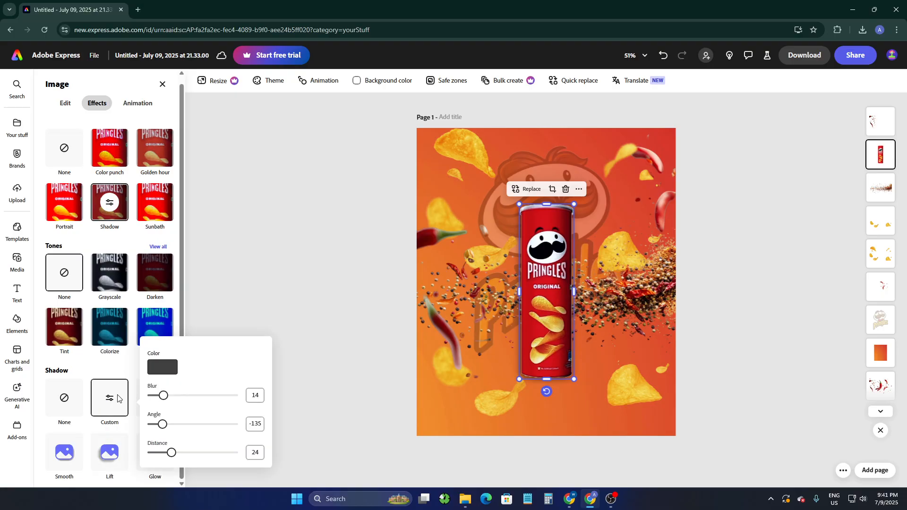
{"action": "left_click", "coordinate": [113, 453]}
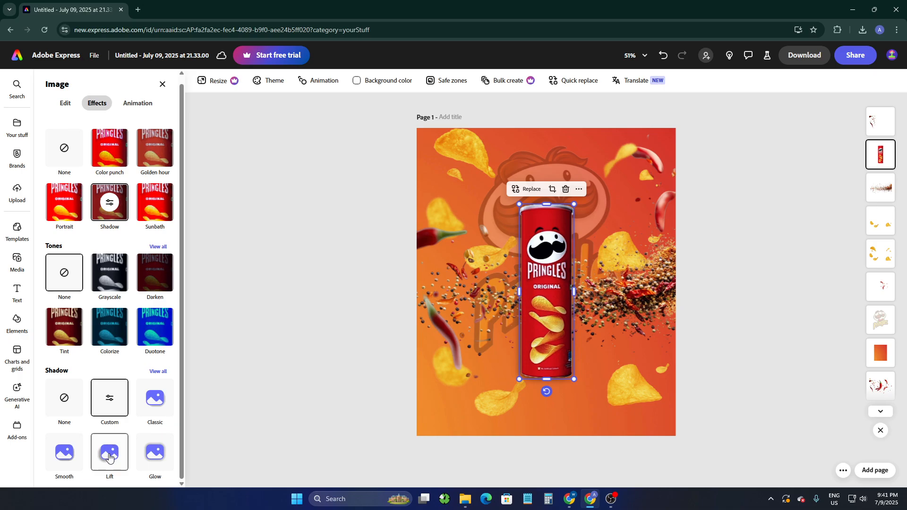
- Apply a custom shadow to the Pringles can with blur 29, angle -60 and distance 5
{"action": "left_click", "coordinate": [115, 415]}
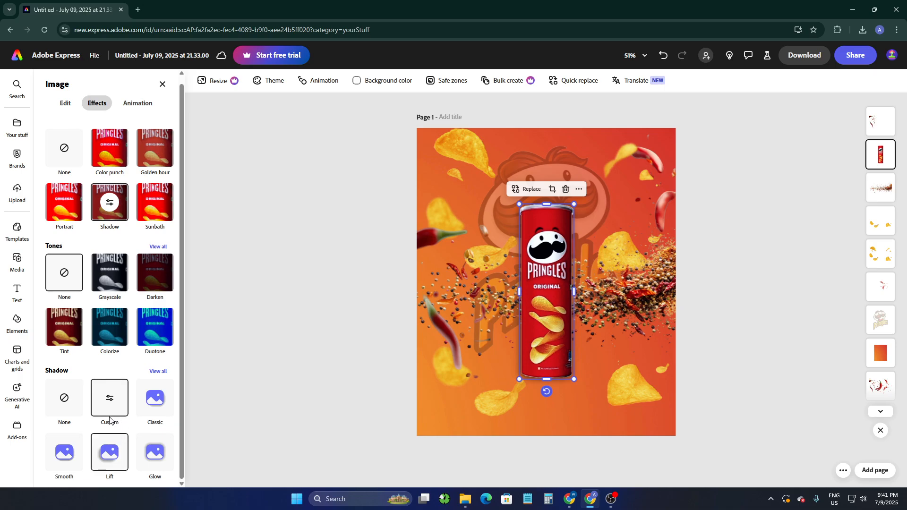
{"action": "left_click_drag", "start_coordinate": [165, 397], "coordinate": [178, 397]}
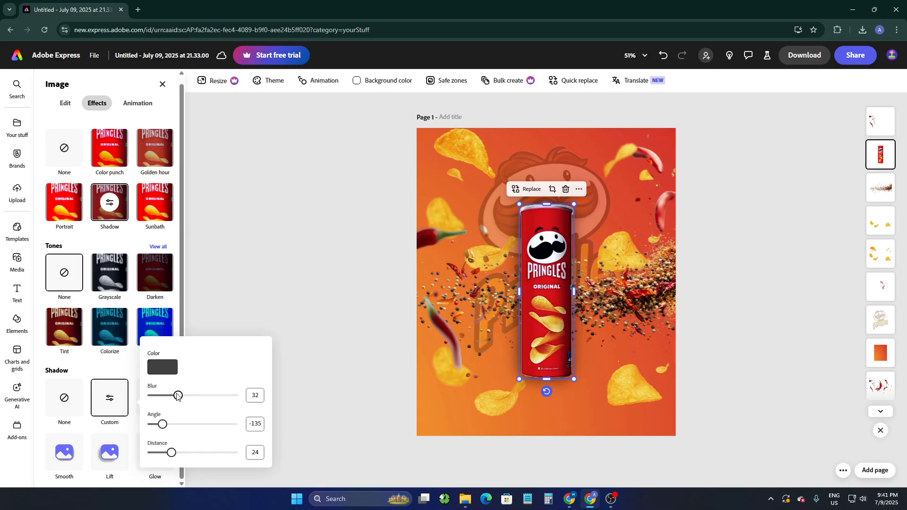
{"action": "mouse_move", "coordinate": [164, 425]}
{"action": "left_mouse_down"}
{"action": "mouse_move", "coordinate": [199, 424]}
{"action": "mouse_move", "coordinate": [160, 418]}
{"action": "mouse_move", "coordinate": [178, 416]}
{"action": "left_mouse_up"}
{"action": "left_click_drag", "start_coordinate": [173, 453], "coordinate": [166, 454]}
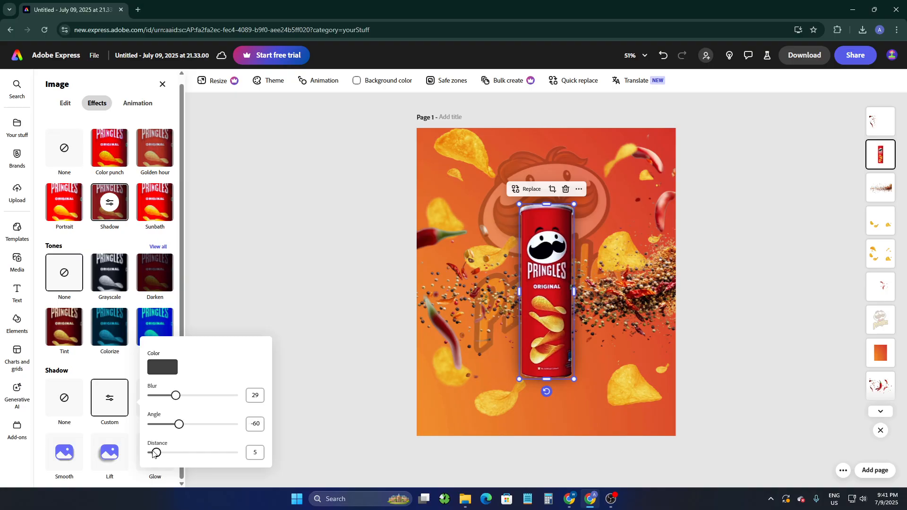
- Change the can's custom shadow to blur 9, angle -141 and a black color
{"action": "left_click_drag", "start_coordinate": [178, 396], "coordinate": [158, 390]}
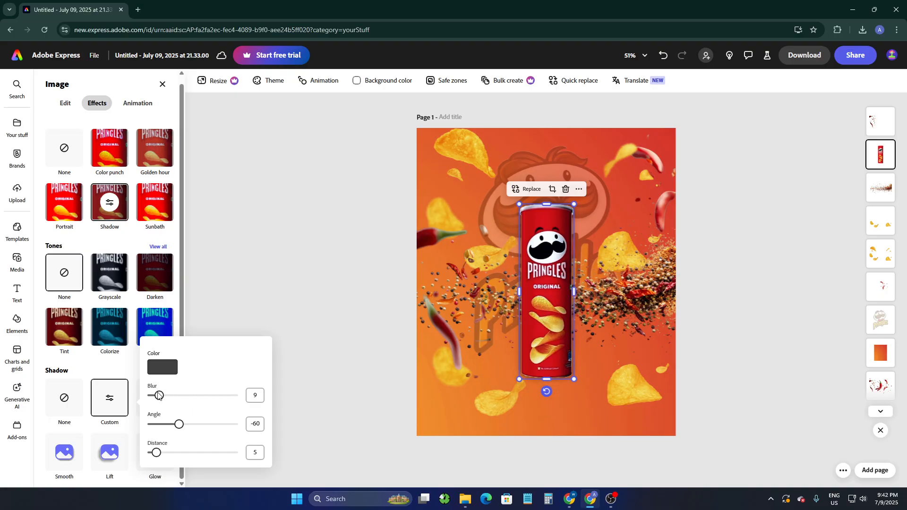
{"action": "left_click_drag", "start_coordinate": [178, 426], "coordinate": [157, 424]}
{"action": "left_click", "coordinate": [158, 371]}
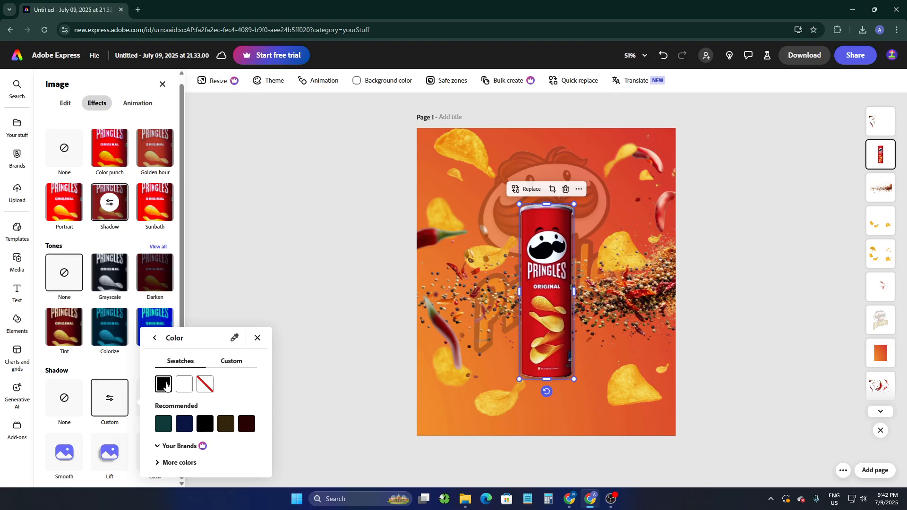
{"action": "left_click", "coordinate": [155, 337]}
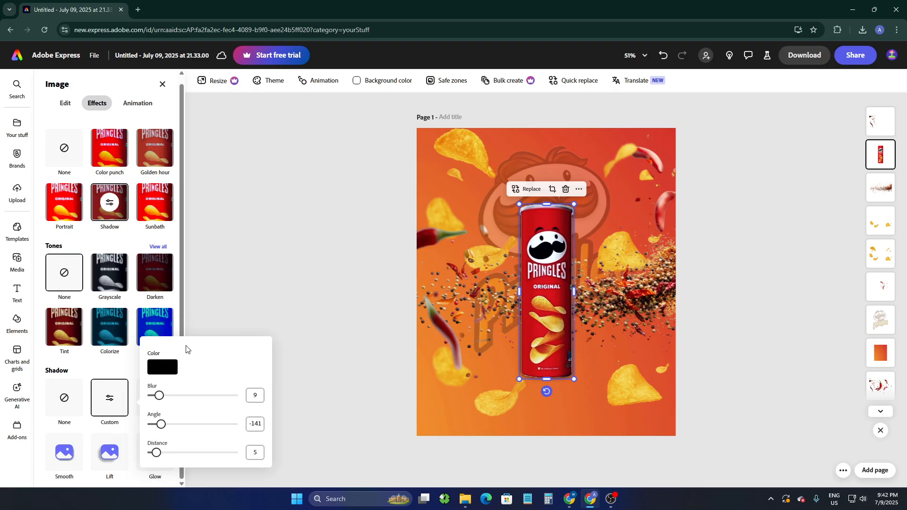
- Set the can's black shadow to blur 29 and angle 180, and deselect the can
{"action": "mouse_move", "coordinate": [186, 396]}
{"action": "left_mouse_down"}
{"action": "mouse_move", "coordinate": [195, 399]}
{"action": "mouse_move", "coordinate": [183, 401]}
{"action": "left_mouse_up"}
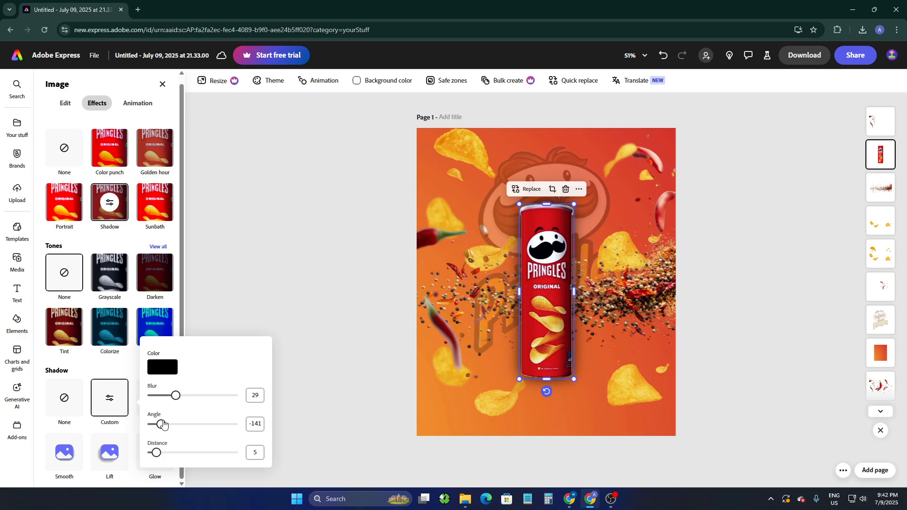
{"action": "left_click_drag", "start_coordinate": [161, 424], "coordinate": [240, 416]}
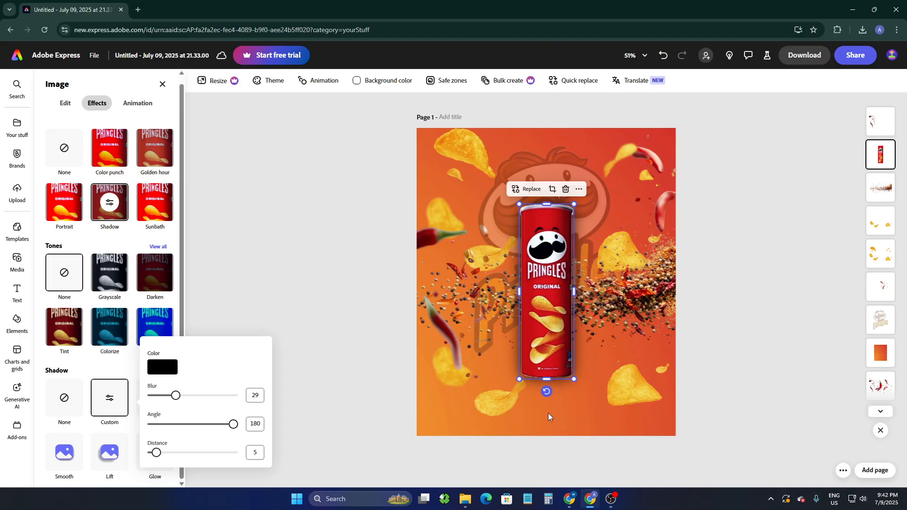
{"action": "left_click", "coordinate": [594, 414]}
{"action": "left_click", "coordinate": [682, 363]}
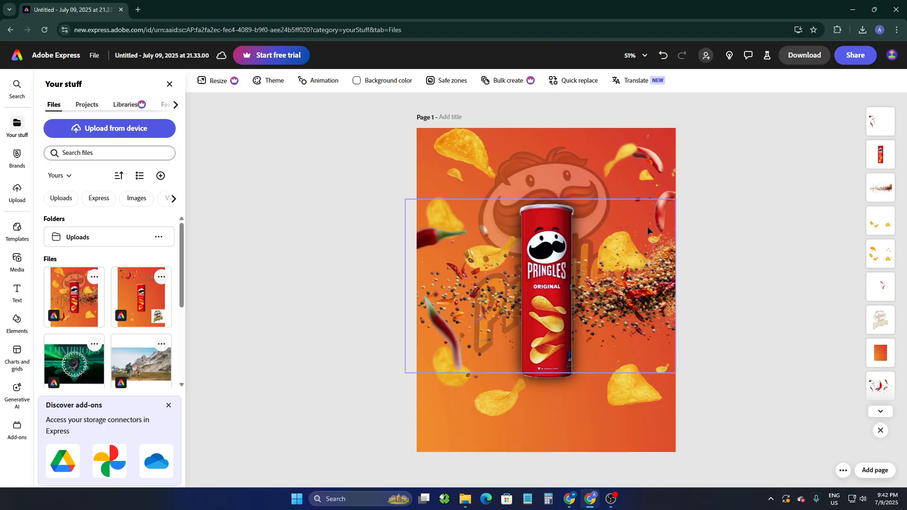